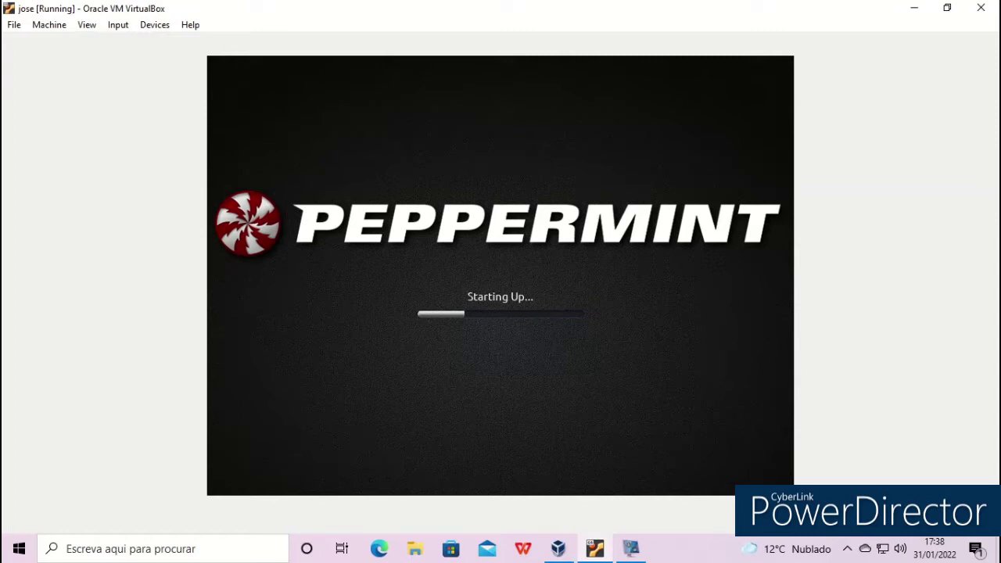
# - Bring the vokoscreenNG recorder window to the front while the Peppermint VM boots
pyautogui.click(637, 553)
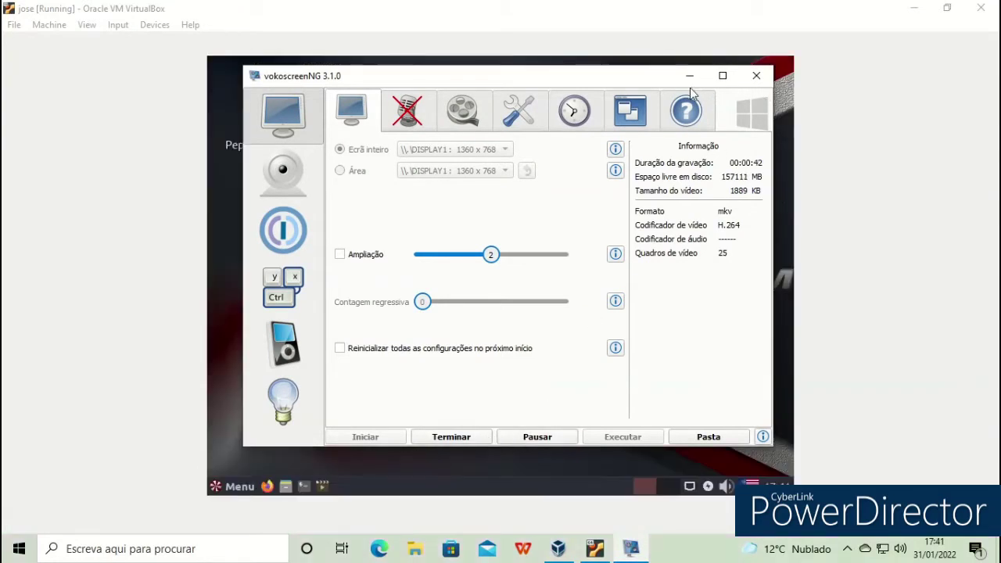
# - Minimize vokoscreenNG, then open the Whisker Menu, browse its categories, shrink it and close it
pyautogui.click(689, 78)
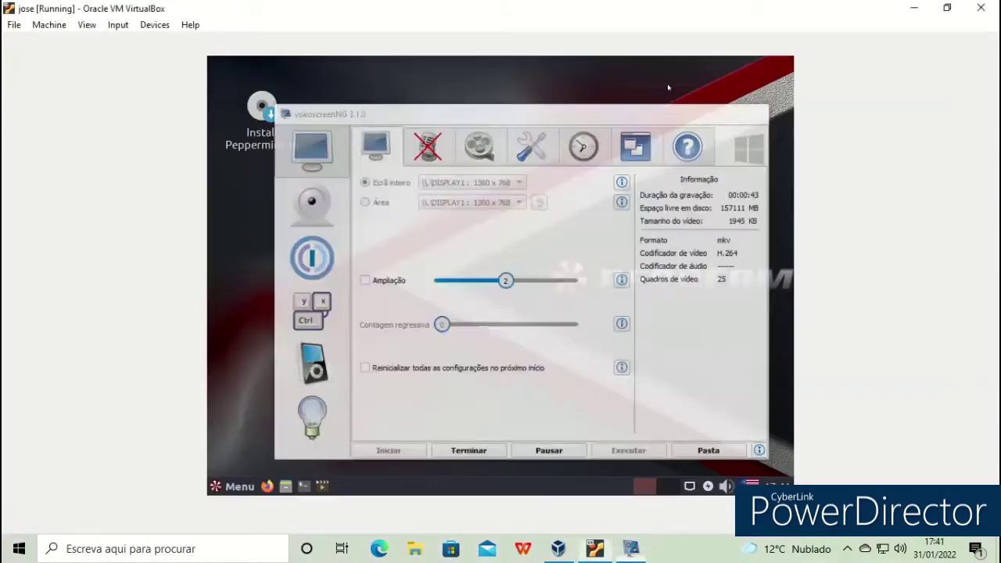
pyautogui.click(240, 487)
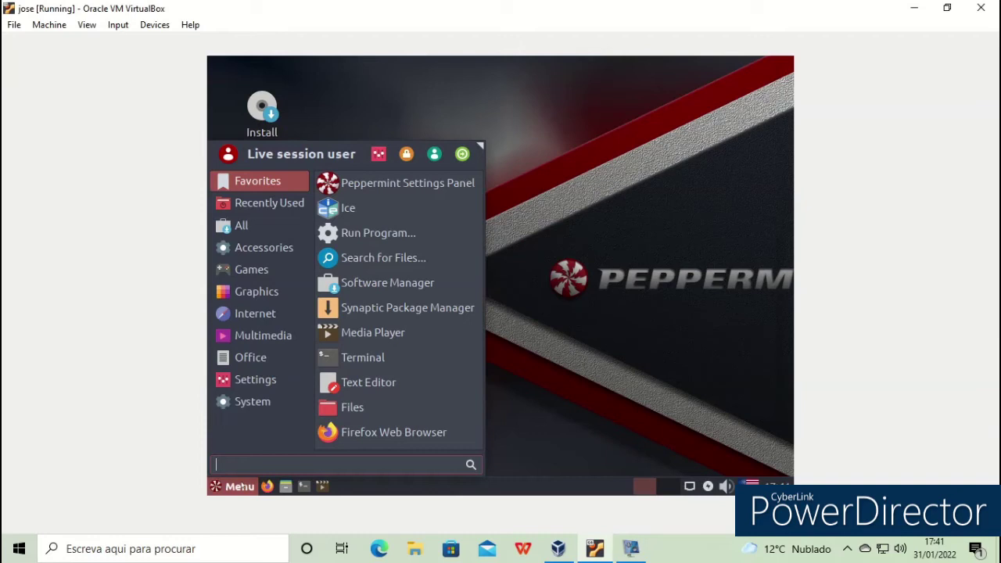
pyautogui.moveTo(260, 296)
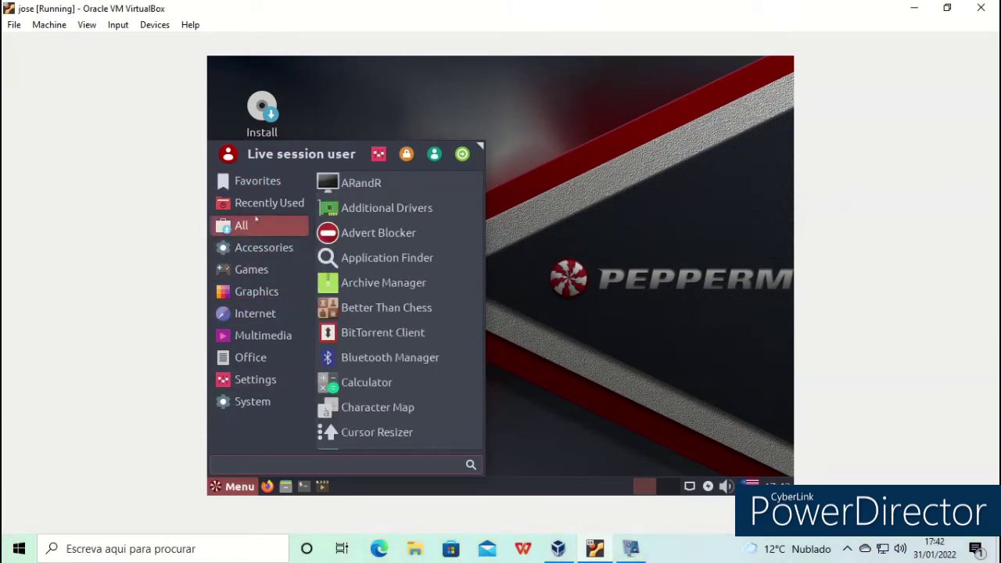
pyautogui.moveTo(258, 203)
pyautogui.moveTo(469, 146); pyautogui.dragTo(488, 137)
pyautogui.click(553, 179)
# - From the desktop's right-click menu, open Change Desktop Background and apply the Ladybird wallpaper
pyautogui.rightClick(403, 179)
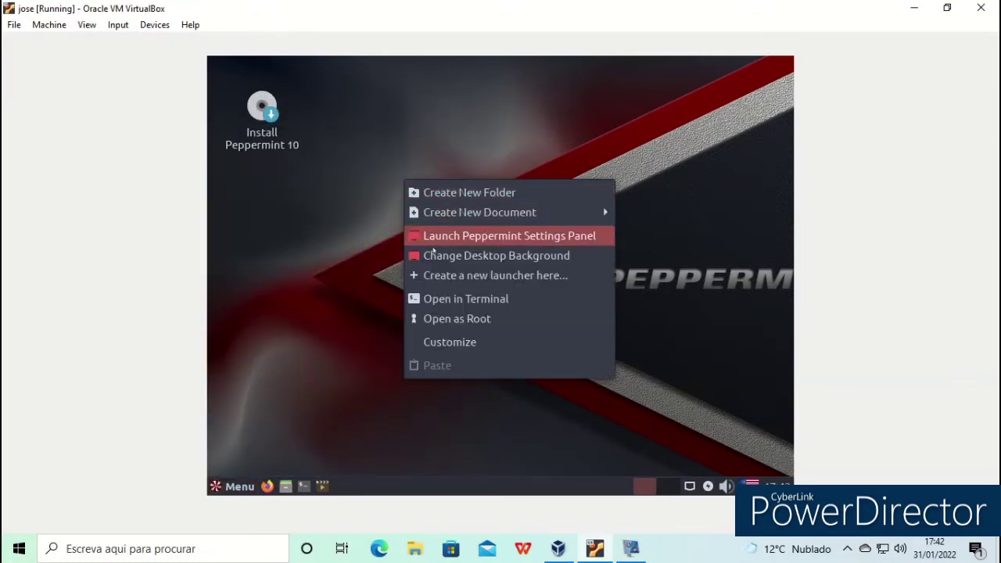
pyautogui.click(445, 255)
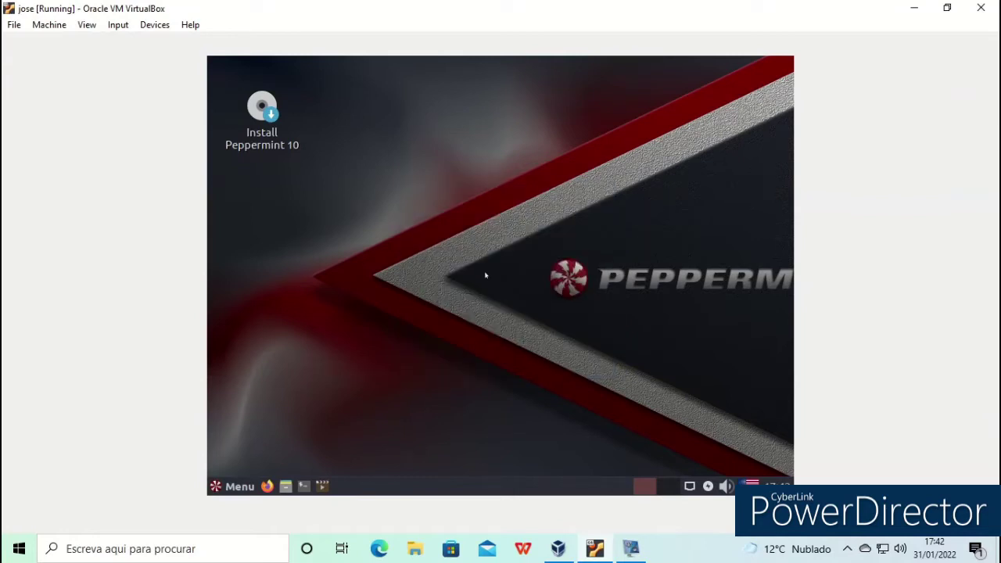
pyautogui.scroll(-5, 445, 221)
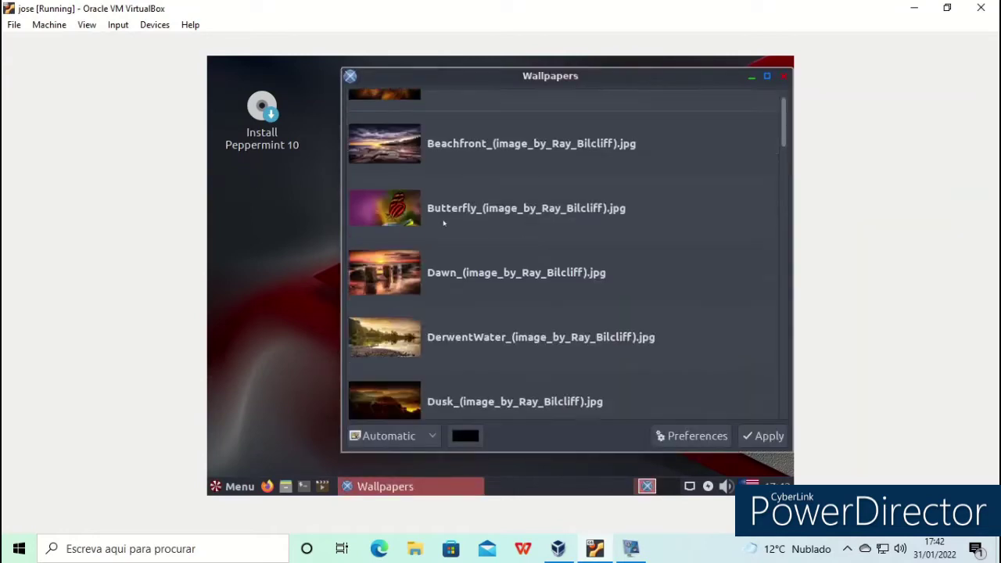
pyautogui.scroll(-2, 442, 217)
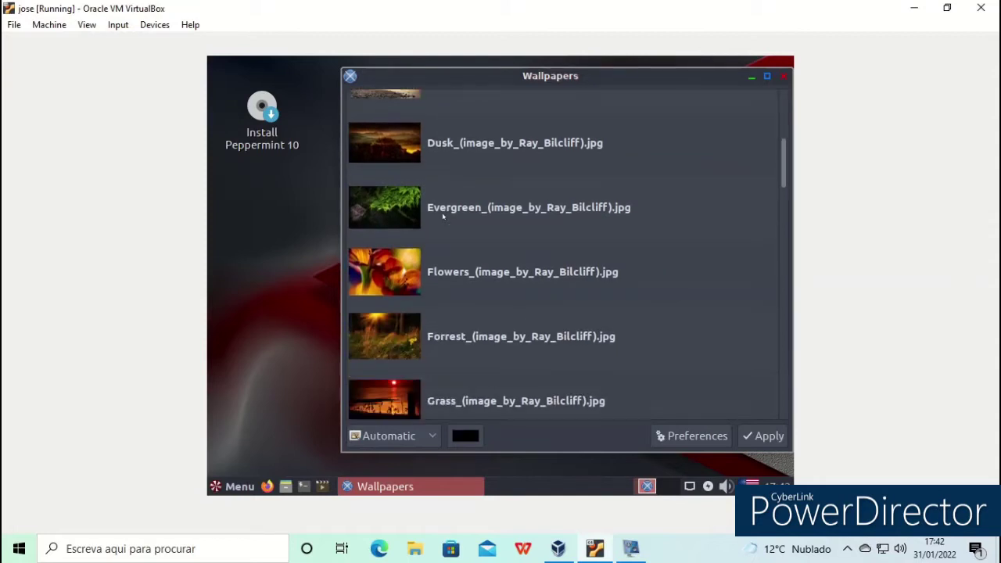
pyautogui.scroll(-6, 442, 217)
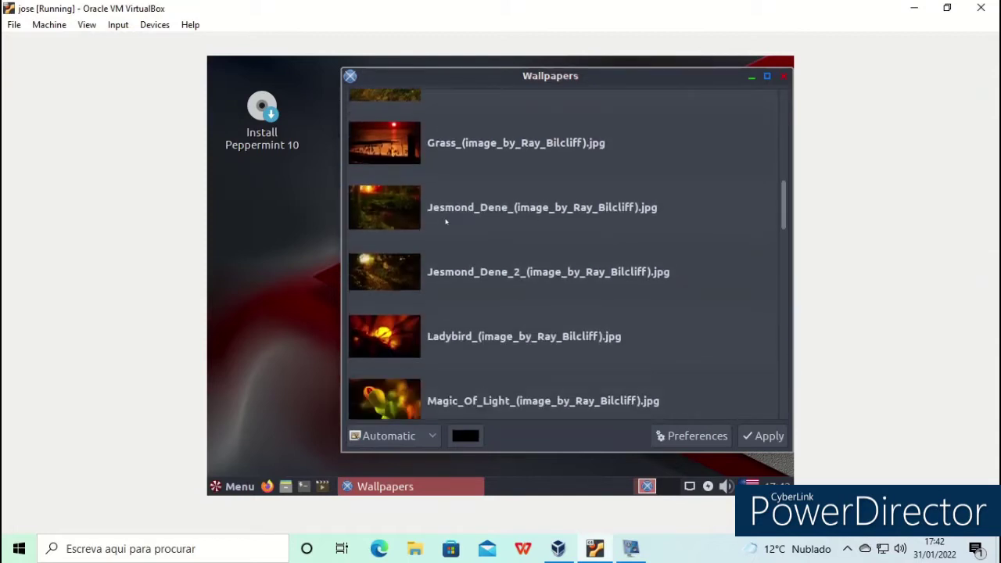
pyautogui.click(419, 332)
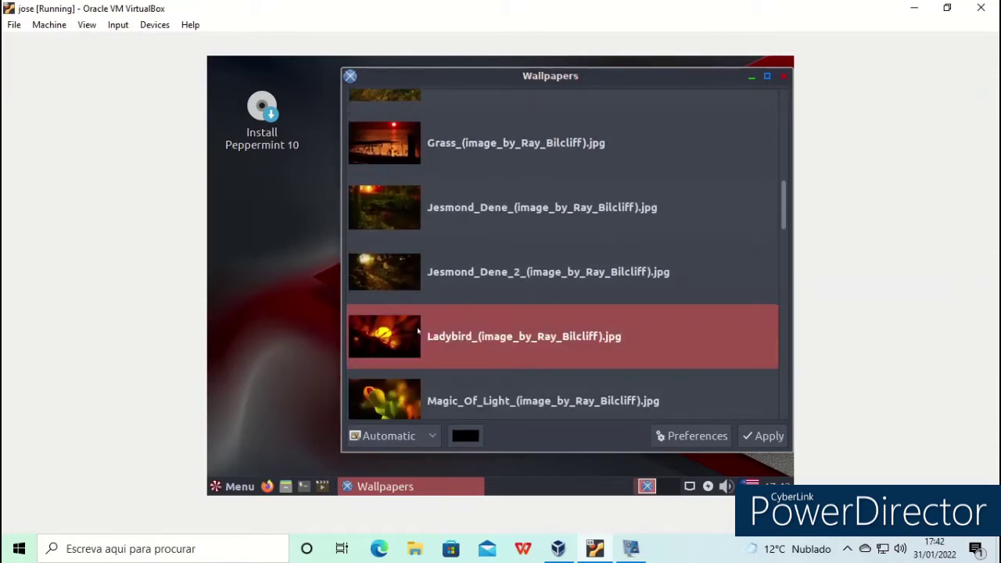
pyautogui.click(743, 435)
# - Try the Nature forest wallpaper, then settle on Pond_Bee and close the Wallpapers window
pyautogui.scroll(-6, 510, 321)
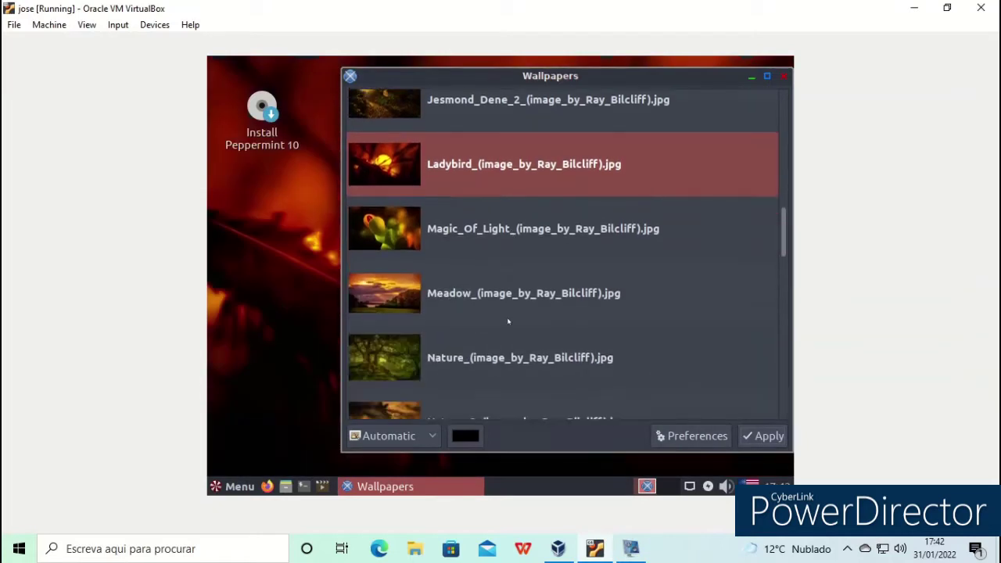
pyautogui.click(412, 276)
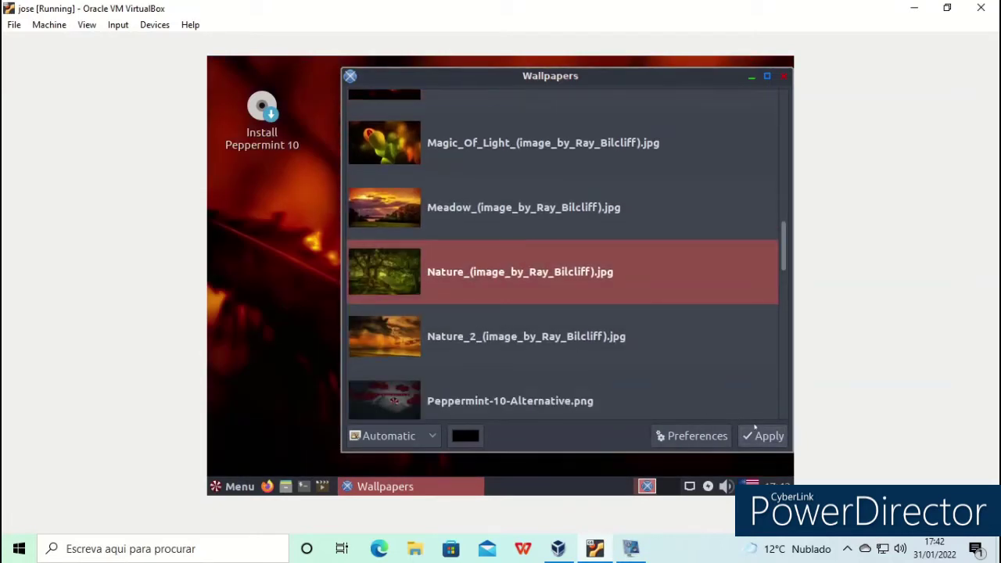
pyautogui.scroll(-4, 513, 312)
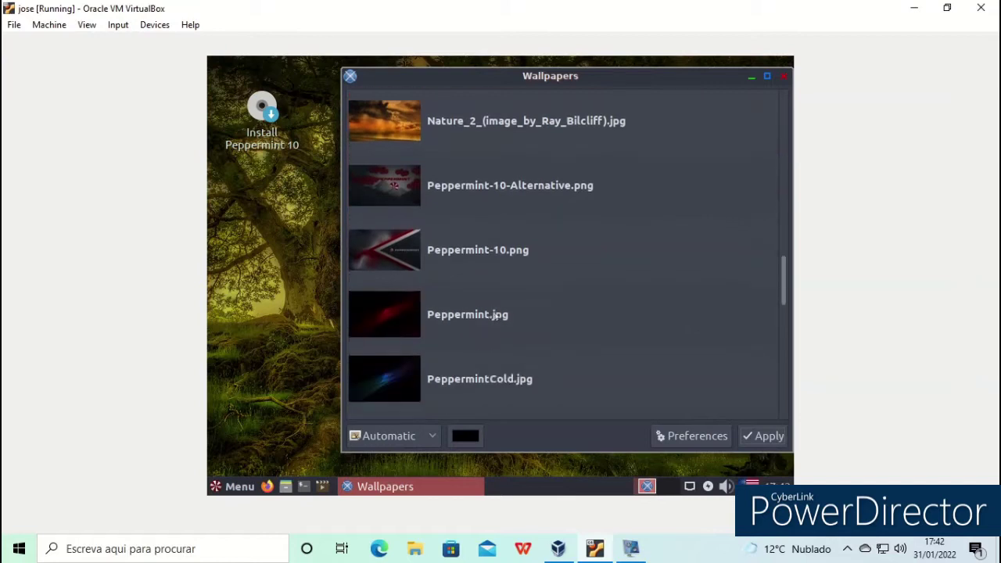
pyautogui.scroll(-3, 494, 317)
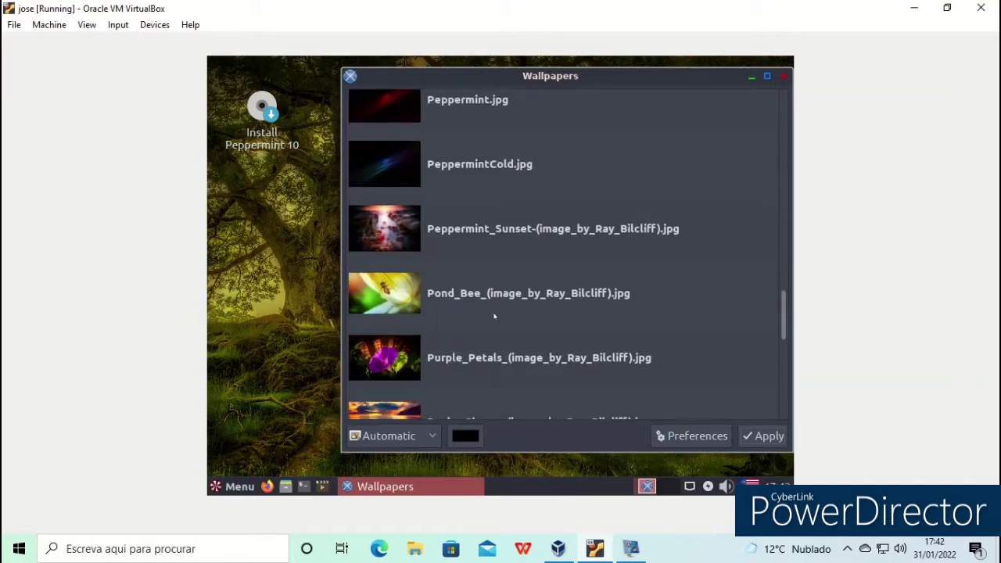
pyautogui.click(503, 305)
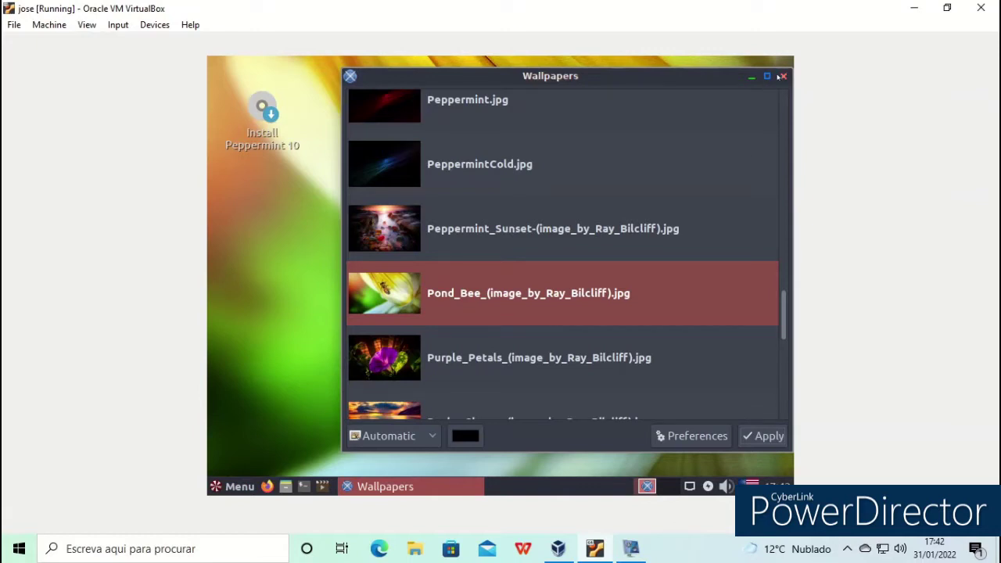
pyautogui.click(782, 76)
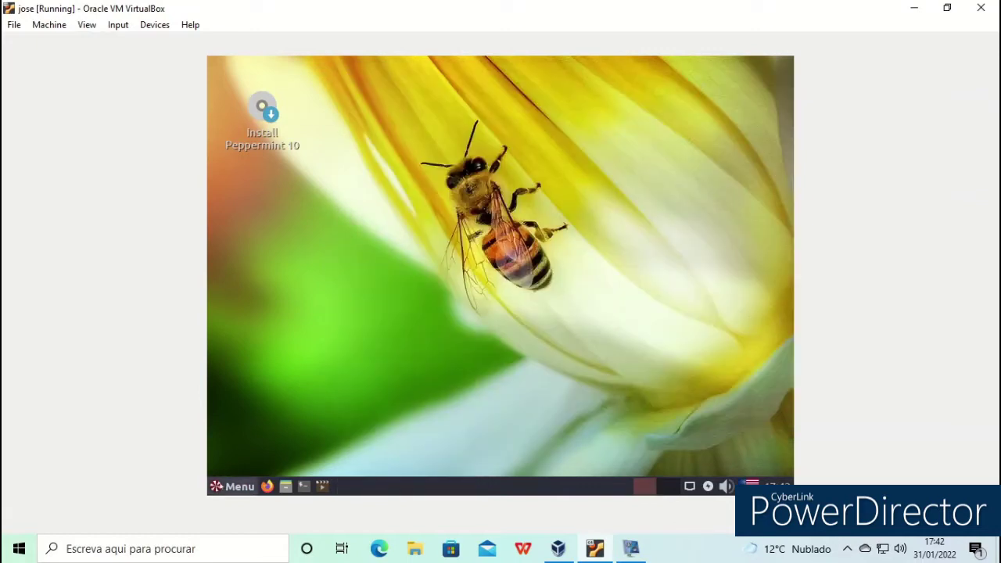
pyautogui.click(232, 486)
# - Launch Better Than Chess from the Games category, then minimize the screen recorder
pyautogui.click(288, 260)
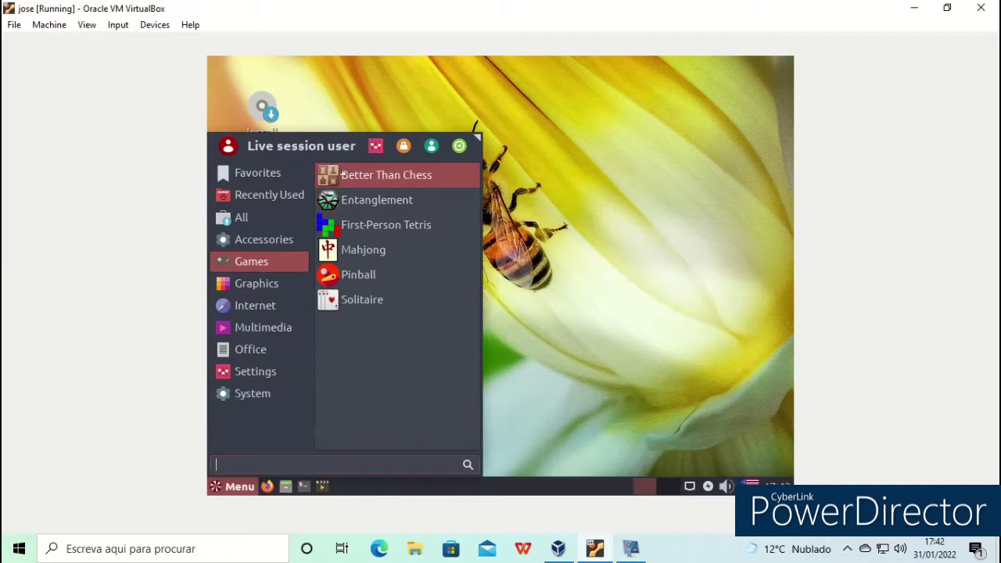
pyautogui.click(373, 171)
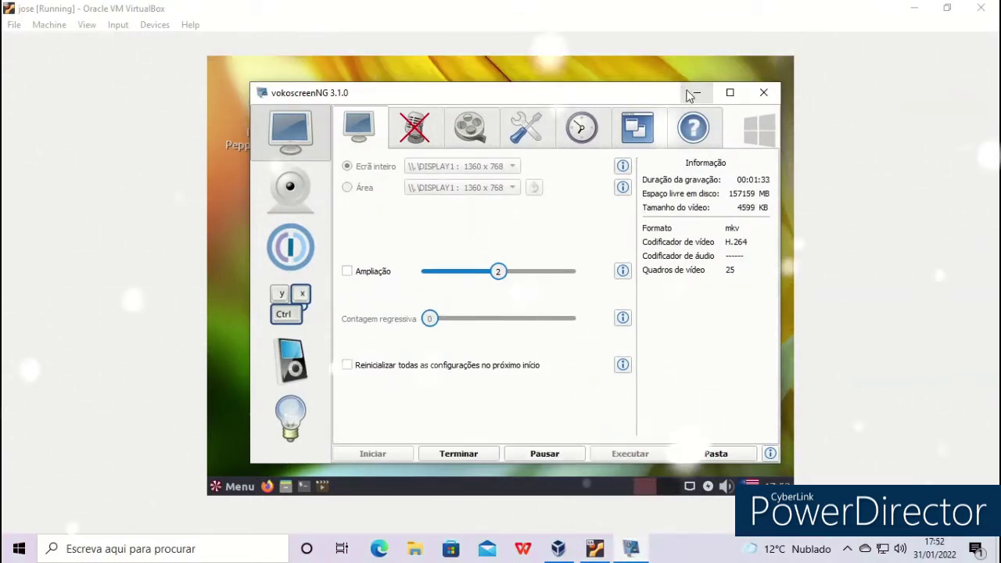
pyautogui.click(692, 94)
# - Browse the System, Settings, Office, Multimedia and Graphics categories, then open Internet's Online User Guide
pyautogui.click(229, 485)
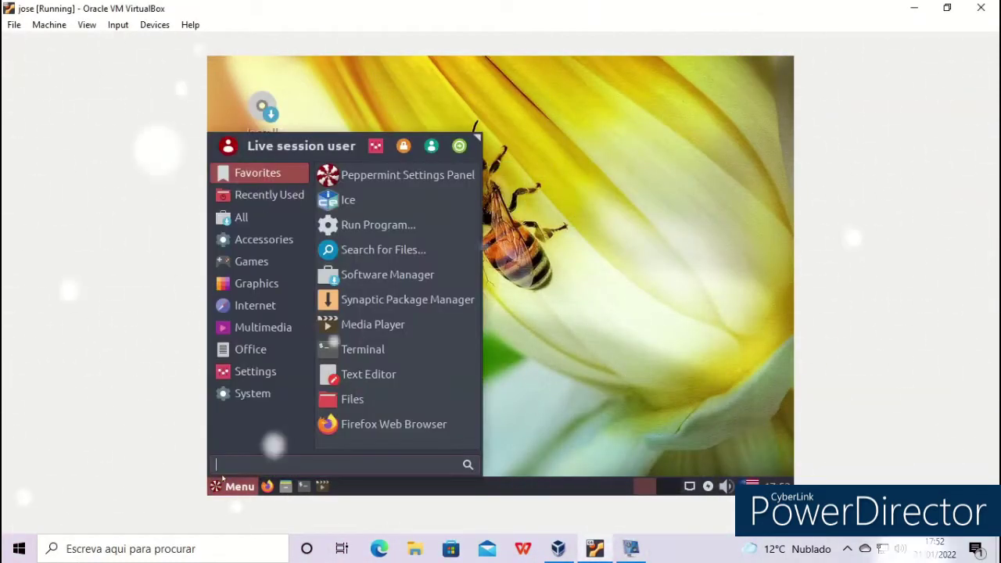
pyautogui.click(253, 395)
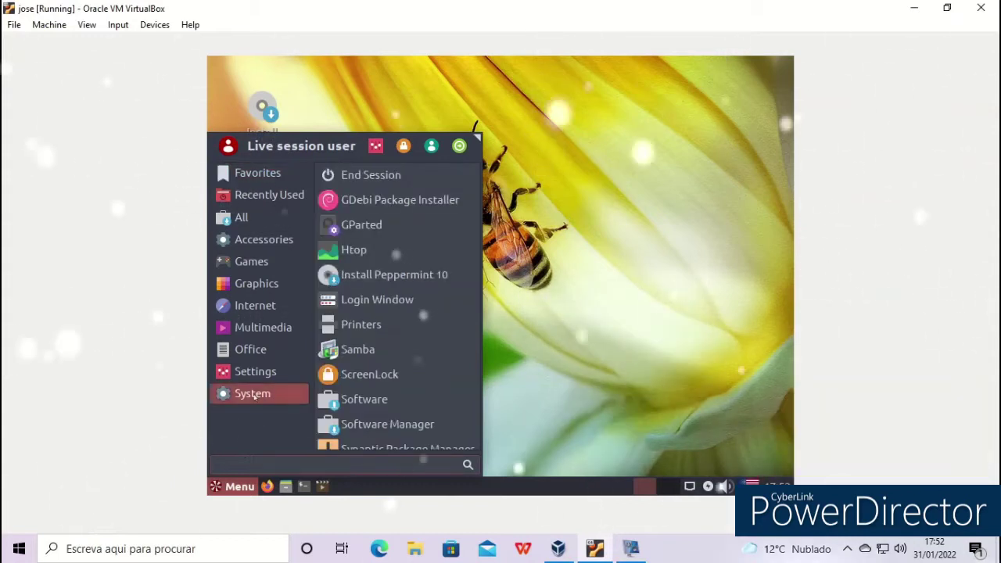
pyautogui.click(255, 372)
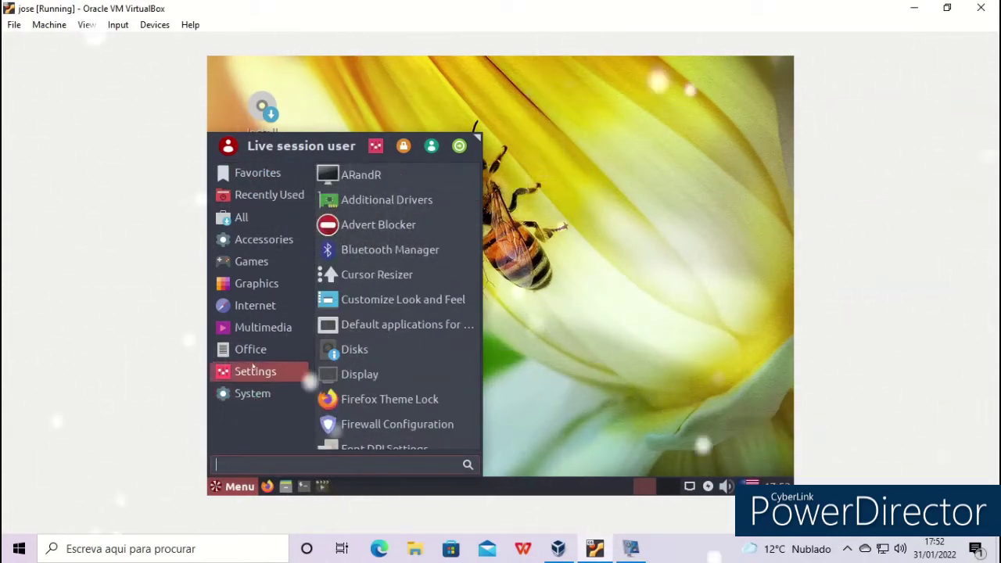
pyautogui.click(252, 352)
pyautogui.click(252, 328)
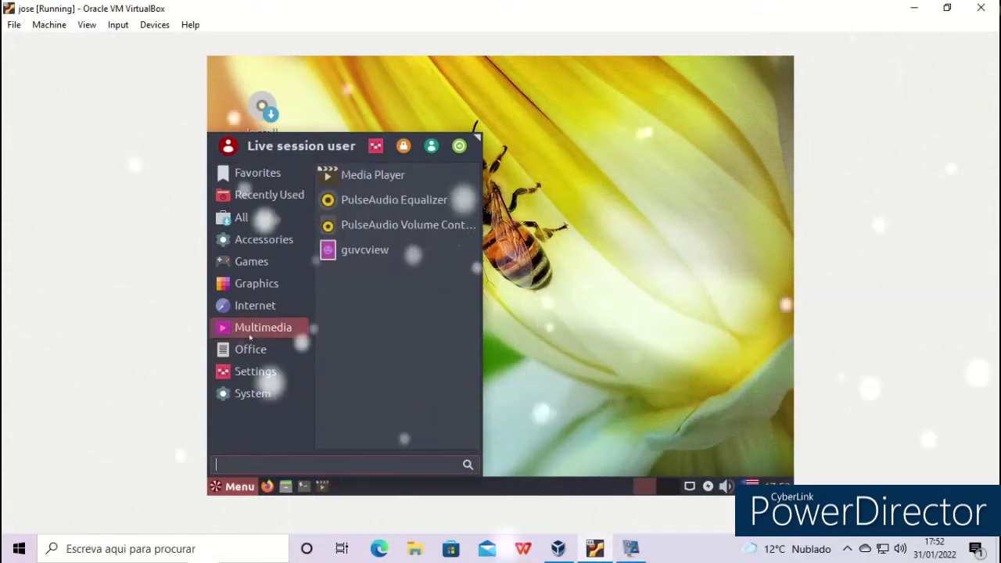
pyautogui.click(248, 309)
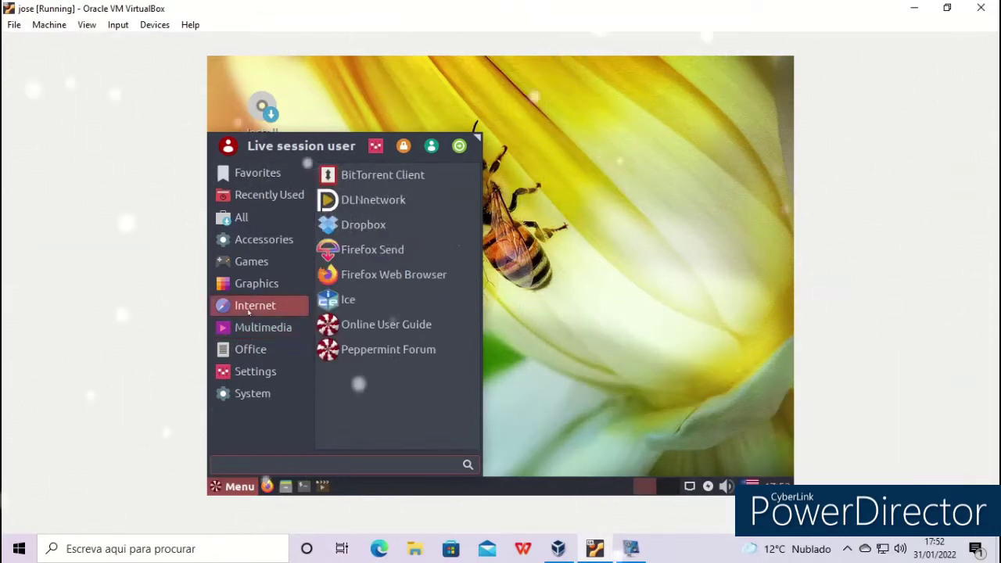
pyautogui.click(255, 283)
pyautogui.click(253, 305)
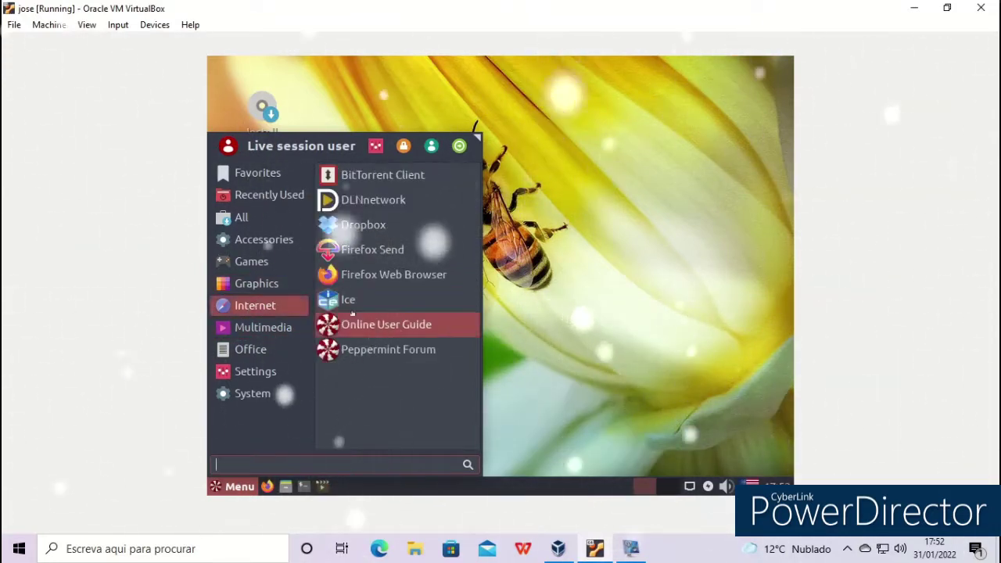
pyautogui.click(356, 322)
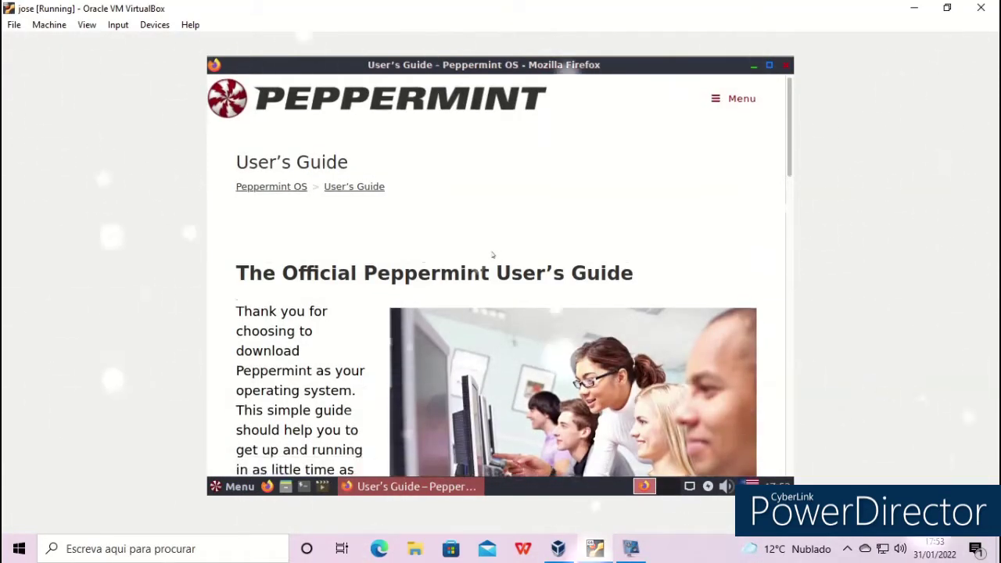
# - Scroll the Peppermint User's Guide to its footer, then close Firefox with Alt+F4
pyautogui.scroll(-5, 494, 255)
pyautogui.scroll(-10, 469, 272)
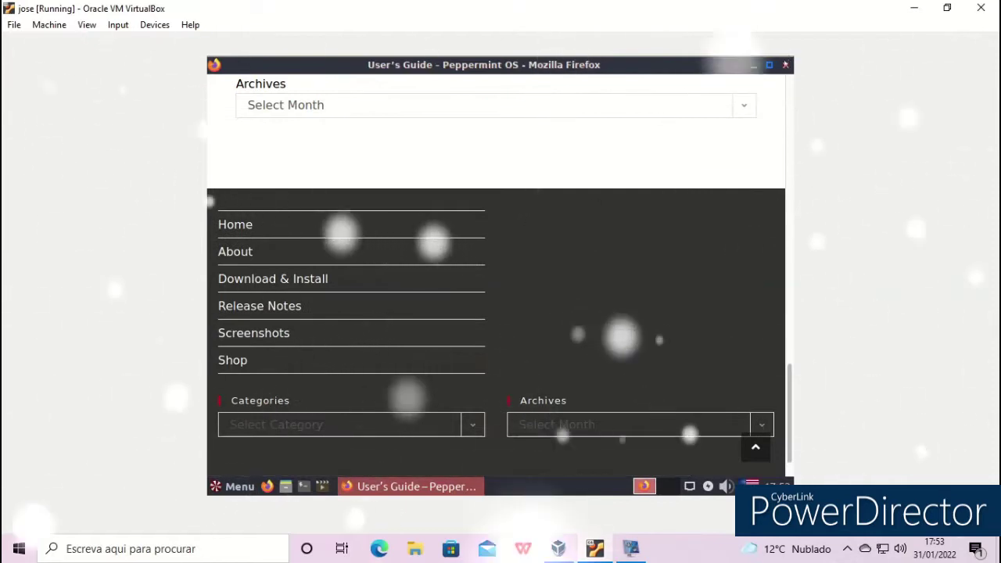
pyautogui.hotkey('alt', 'F4')
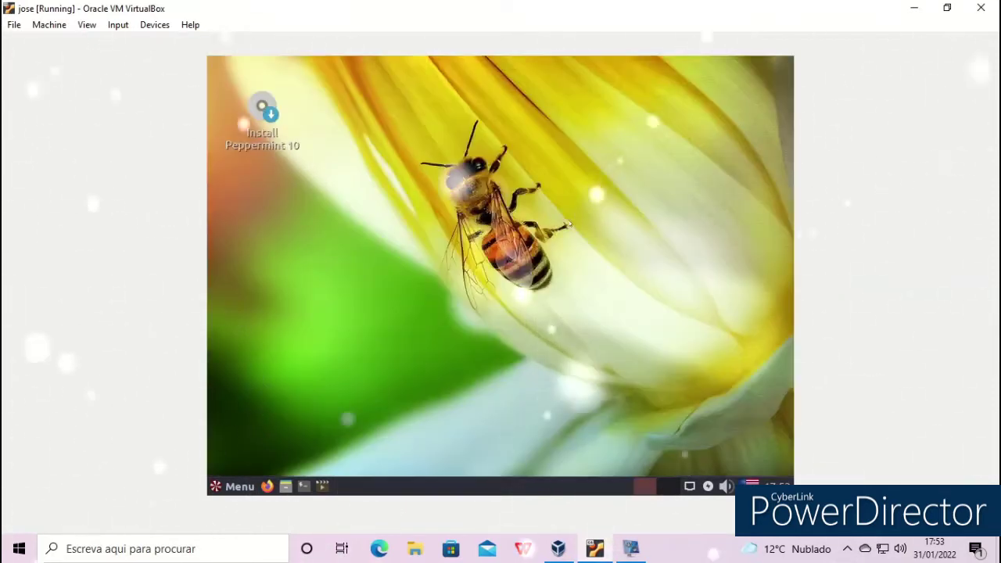
pyautogui.click(235, 485)
# - Open the Peppermint Settings Panel, briefly open Control Center, then open Customize Look and Feel
pyautogui.click(255, 305)
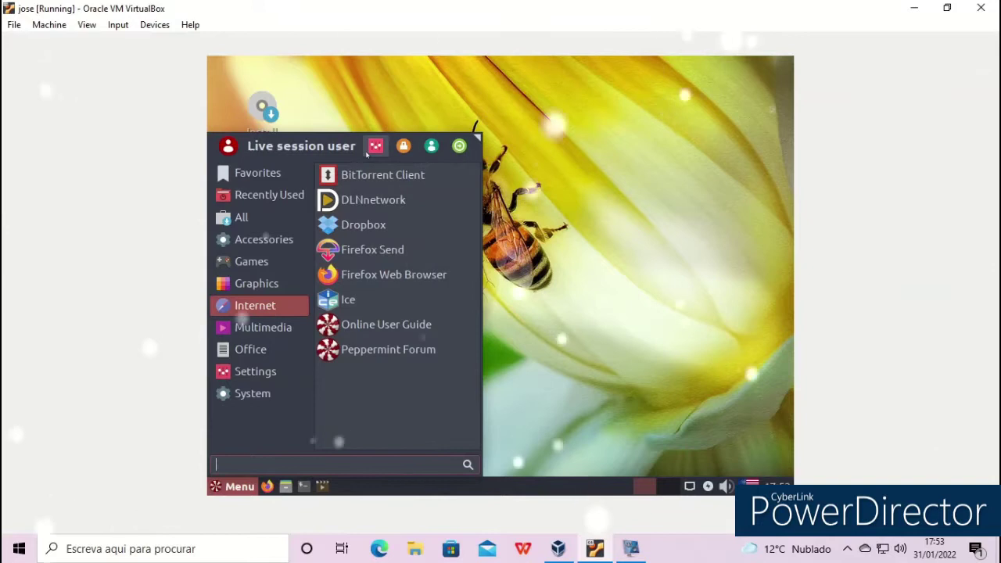
pyautogui.click(421, 202)
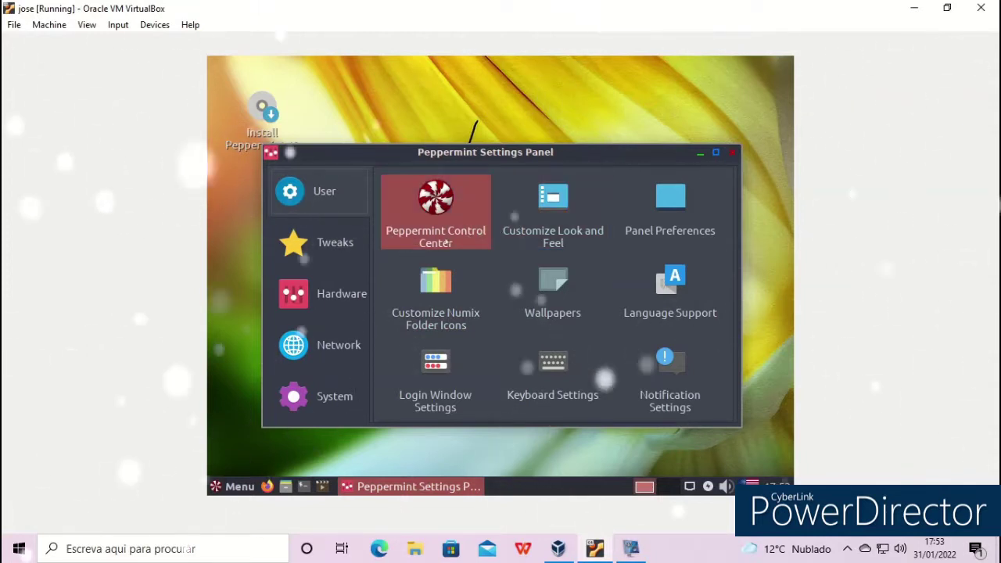
pyautogui.click(431, 205)
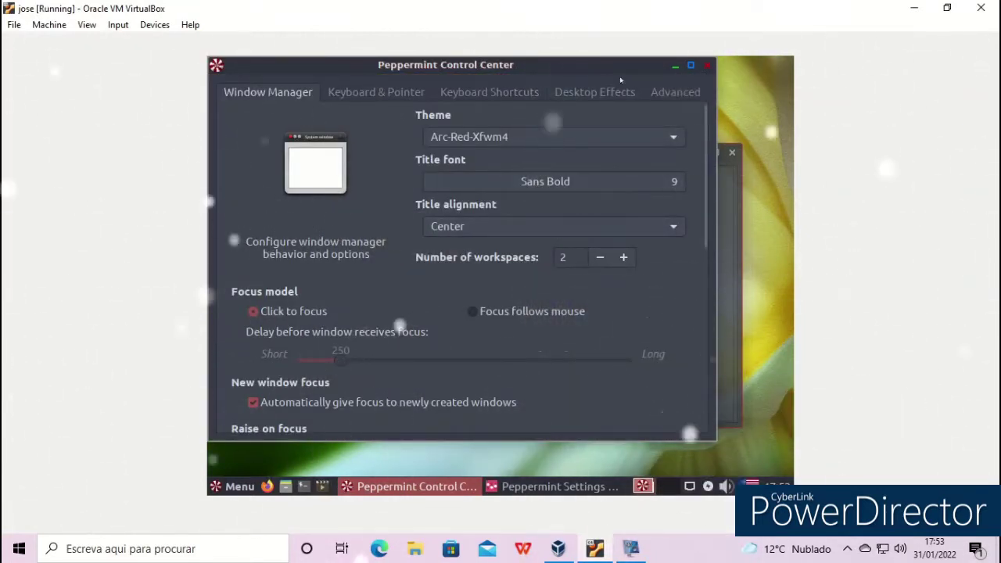
pyautogui.click(707, 65)
pyautogui.click(527, 194)
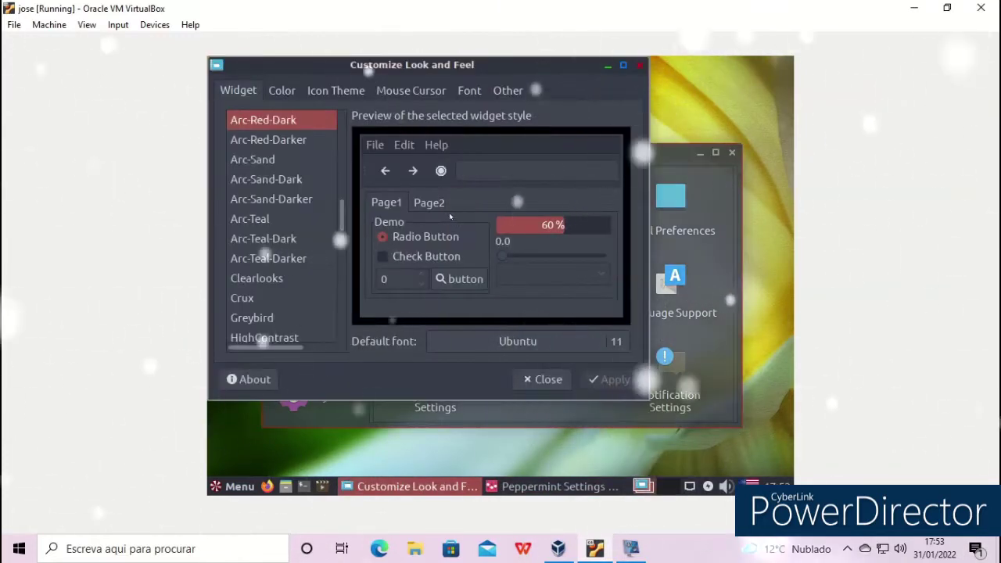
# - Preview the Arc-Sand, Arc-Sand-Dark and Arc-Teal widget themes and scroll through the theme list
pyautogui.click(266, 160)
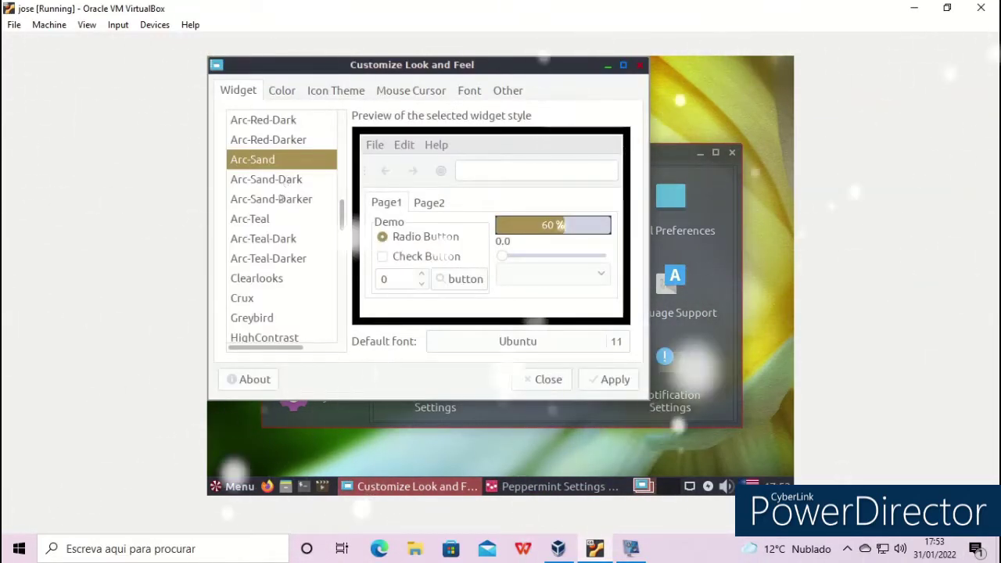
pyautogui.click(266, 179)
pyautogui.click(276, 219)
pyautogui.scroll(-3, 275, 221)
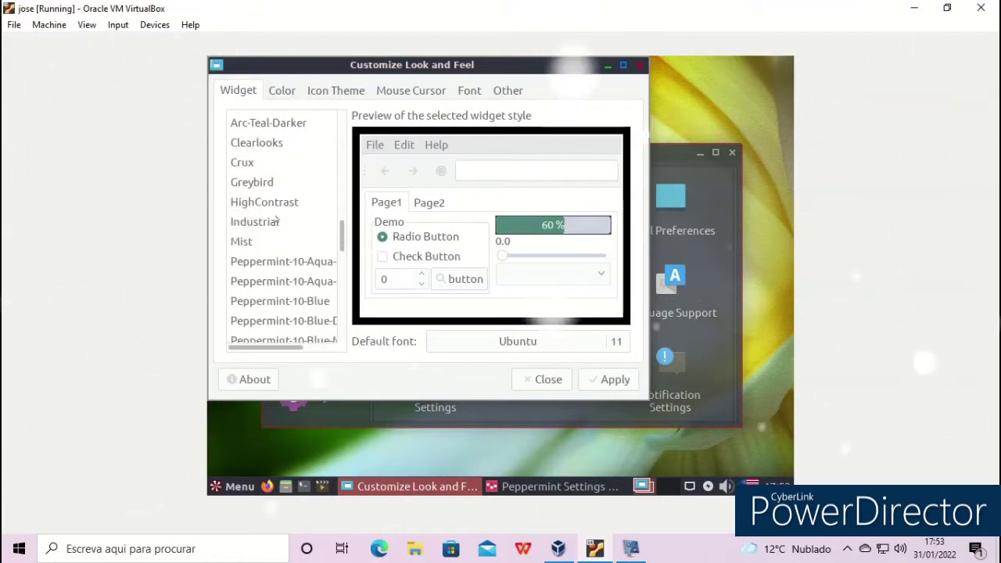
pyautogui.click(241, 487)
pyautogui.click(242, 487)
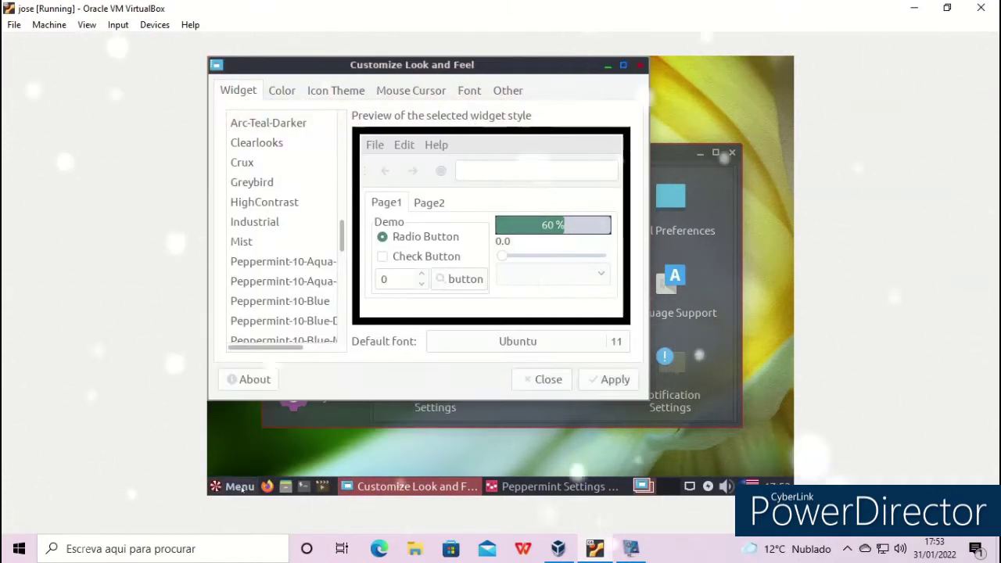
pyautogui.scroll(-7, 274, 266)
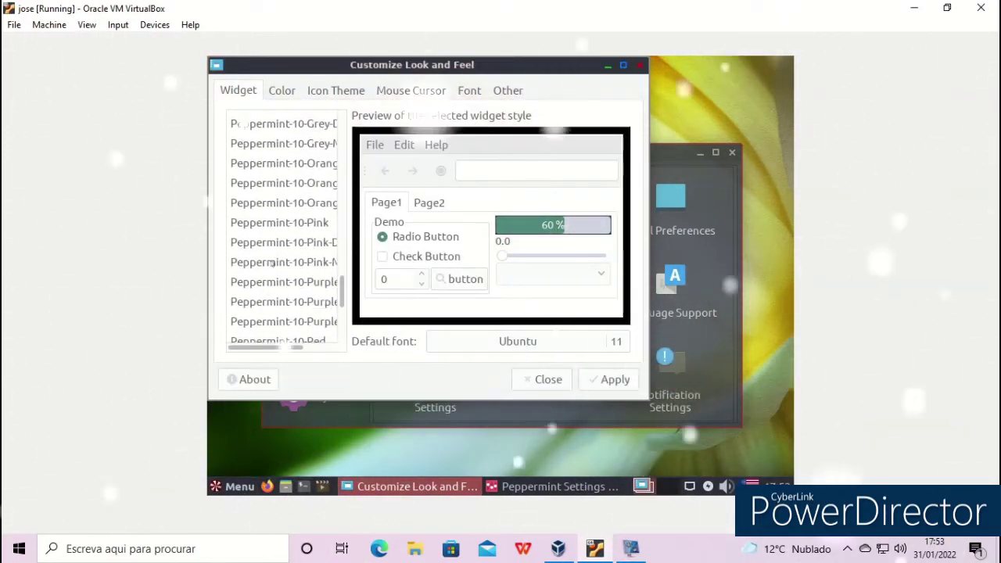
pyautogui.scroll(-4, 274, 267)
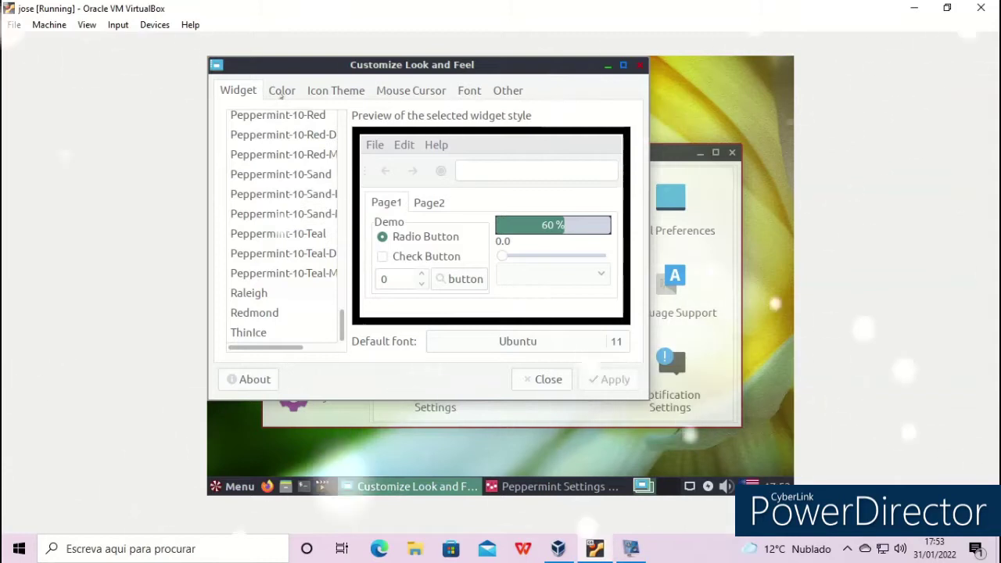
# - Look through the Color, Icon Theme, Mouse Cursor, Font and Other tabs
pyautogui.click(282, 91)
pyautogui.click(321, 91)
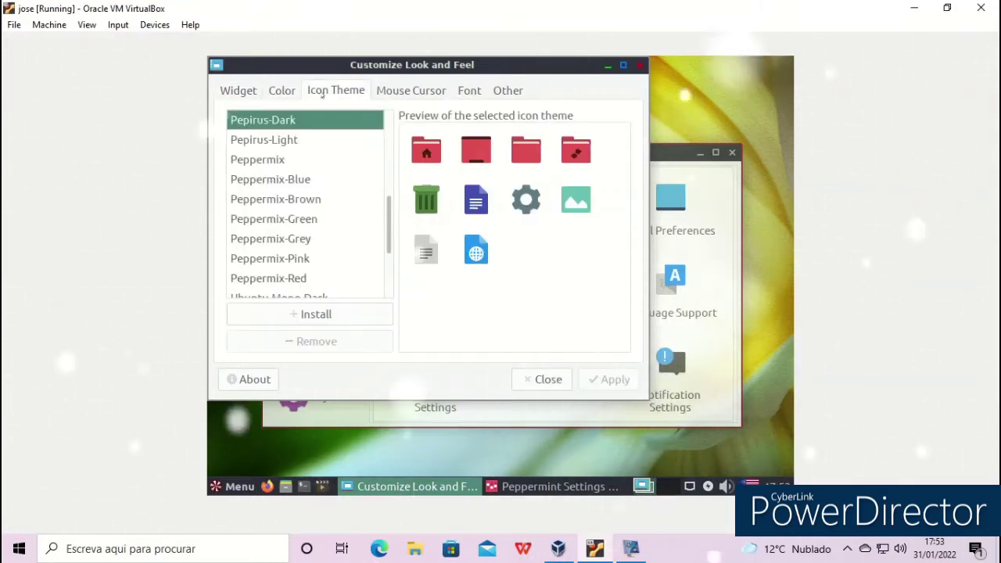
pyautogui.scroll(-3, 302, 140)
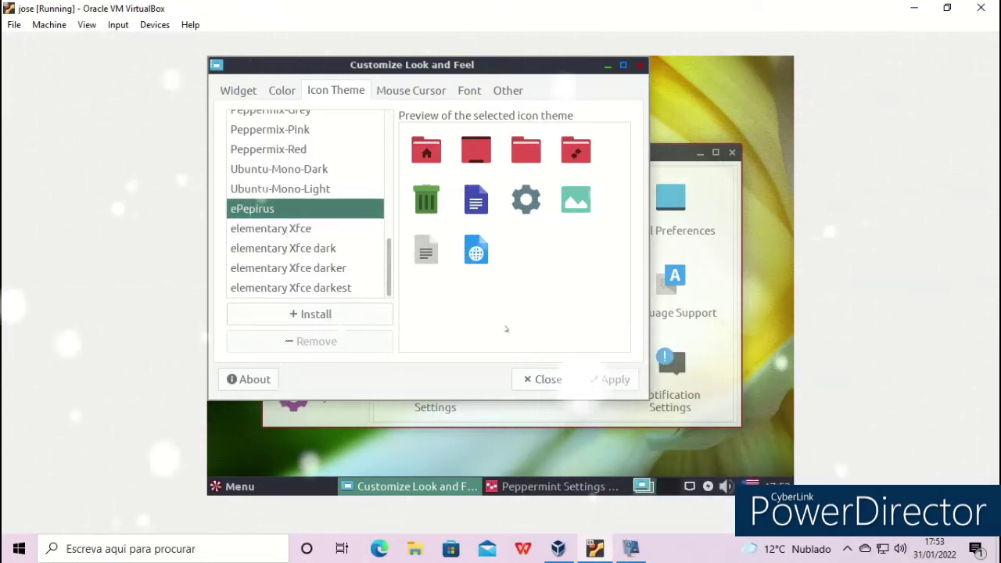
pyautogui.click(448, 90)
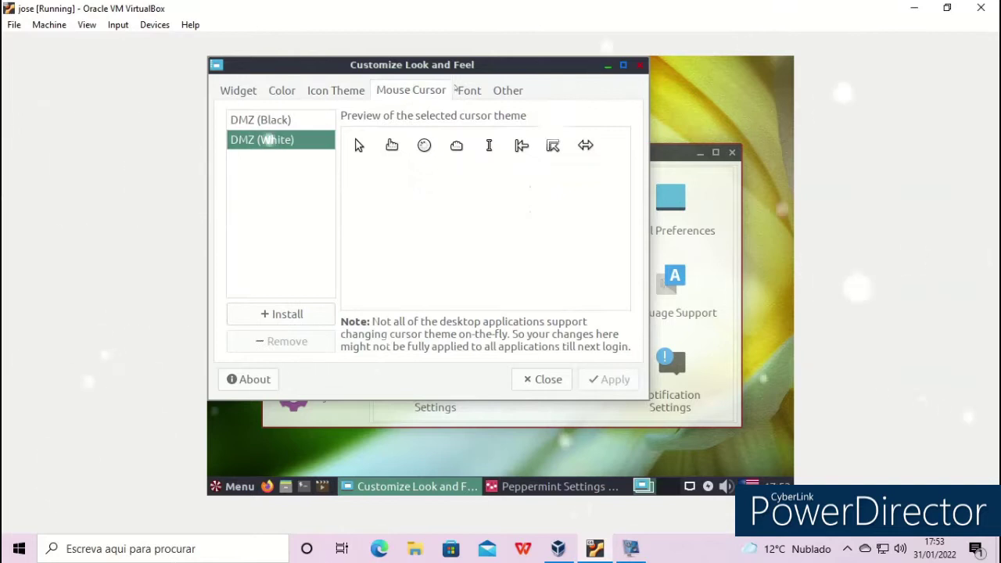
pyautogui.click(466, 90)
pyautogui.click(508, 90)
# - Close Customize Look and Feel, then open and close Panel Preferences
pyautogui.click(639, 67)
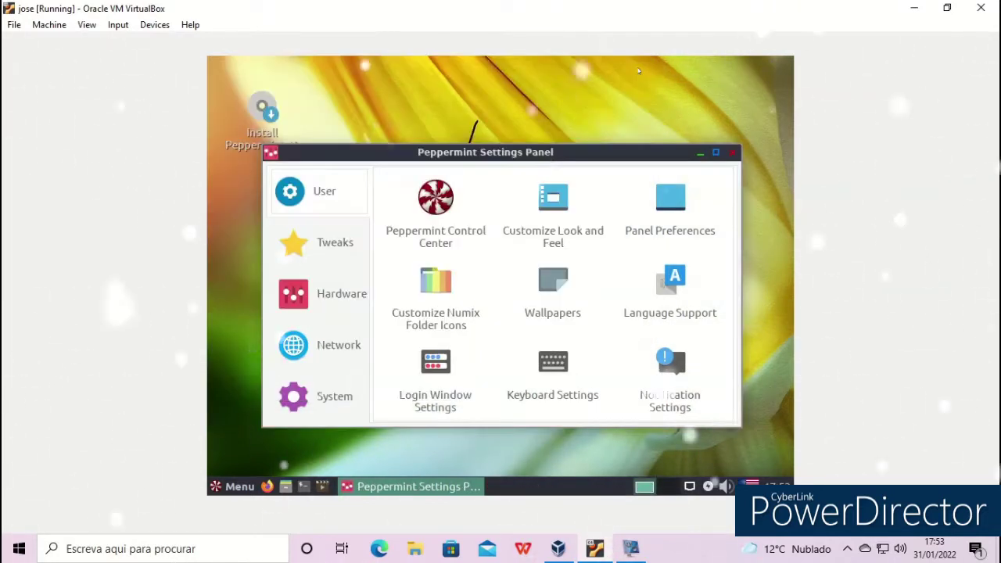
pyautogui.click(669, 209)
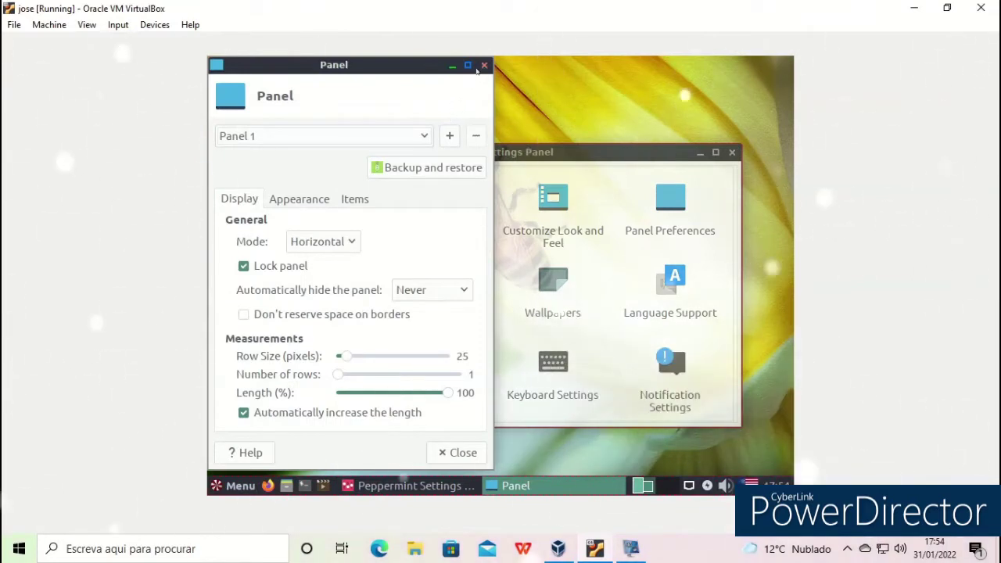
pyautogui.click(484, 65)
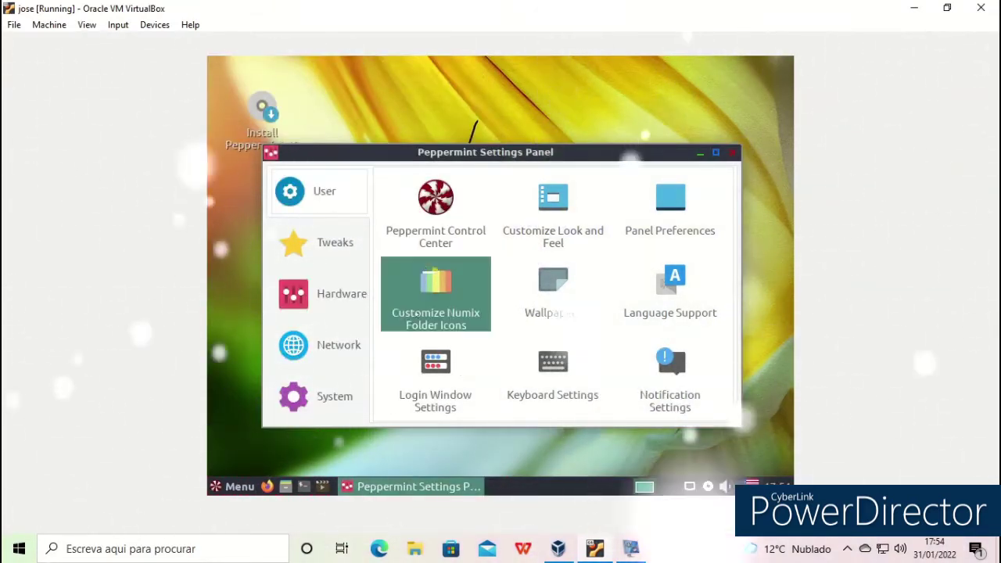
# - In Customize Numix Folder Icons, set the primary, secondary and symbol colours to green
pyautogui.click(431, 309)
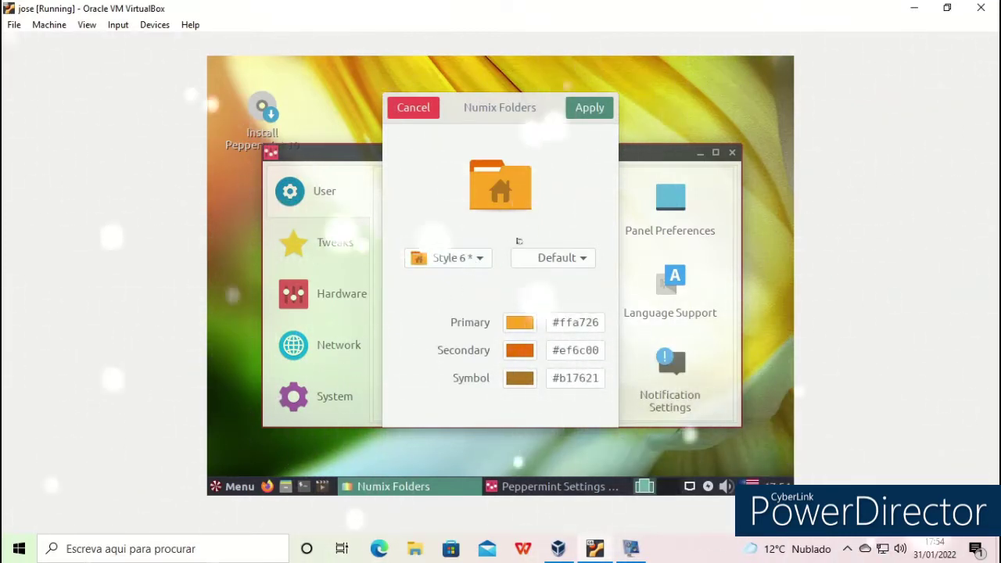
pyautogui.click(517, 324)
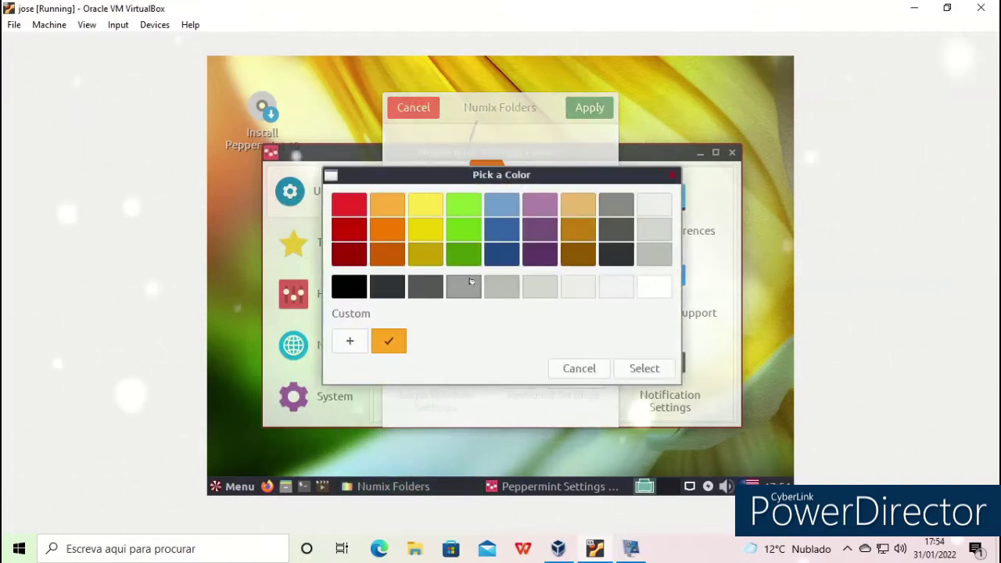
pyautogui.click(623, 368)
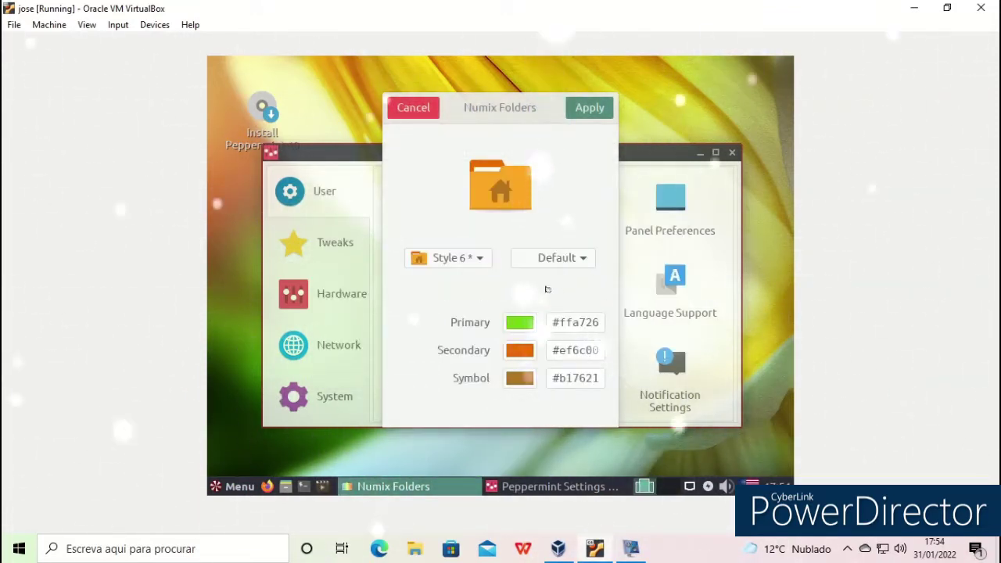
pyautogui.click(532, 353)
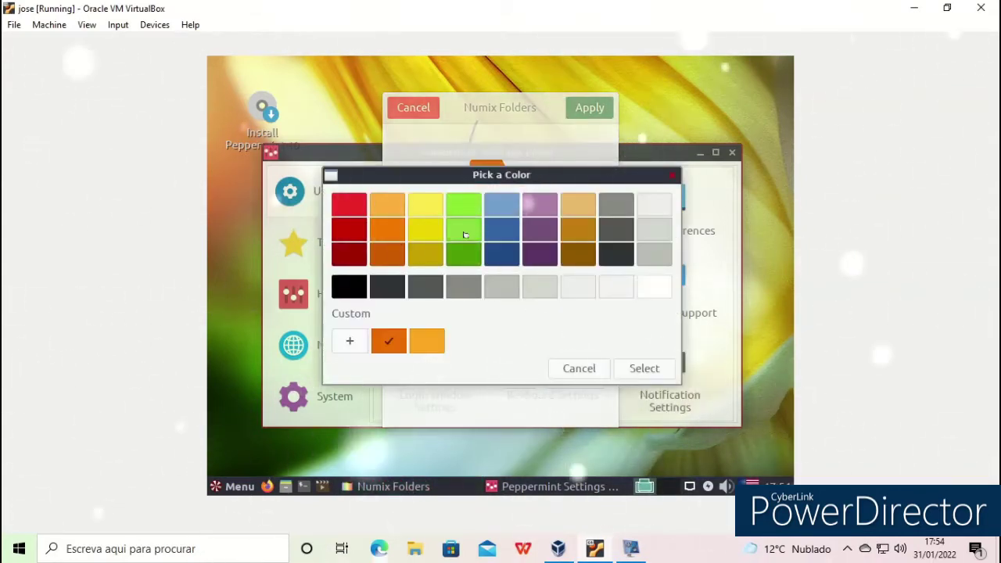
pyautogui.click(629, 367)
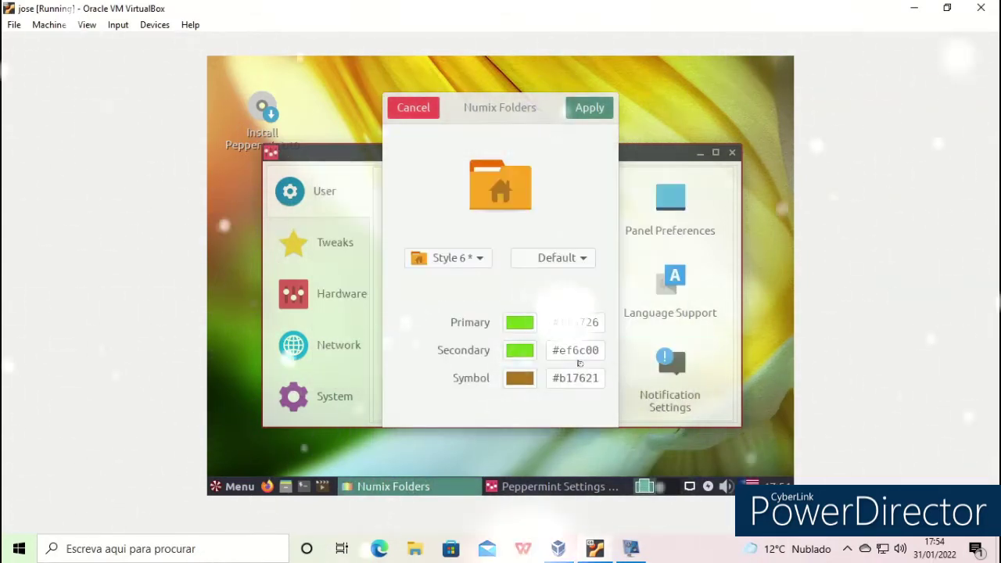
pyautogui.click(520, 377)
pyautogui.click(464, 204)
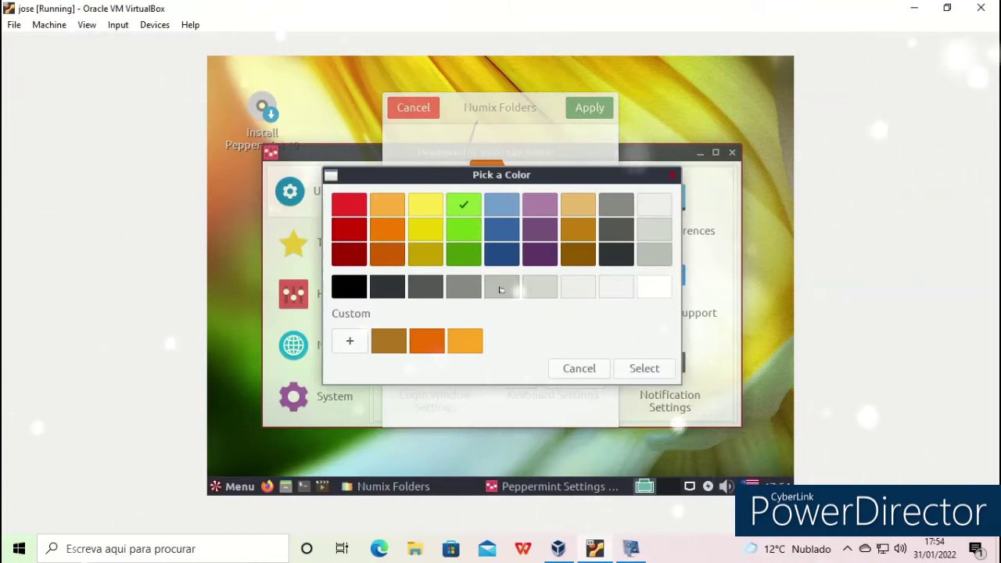
pyautogui.click(632, 369)
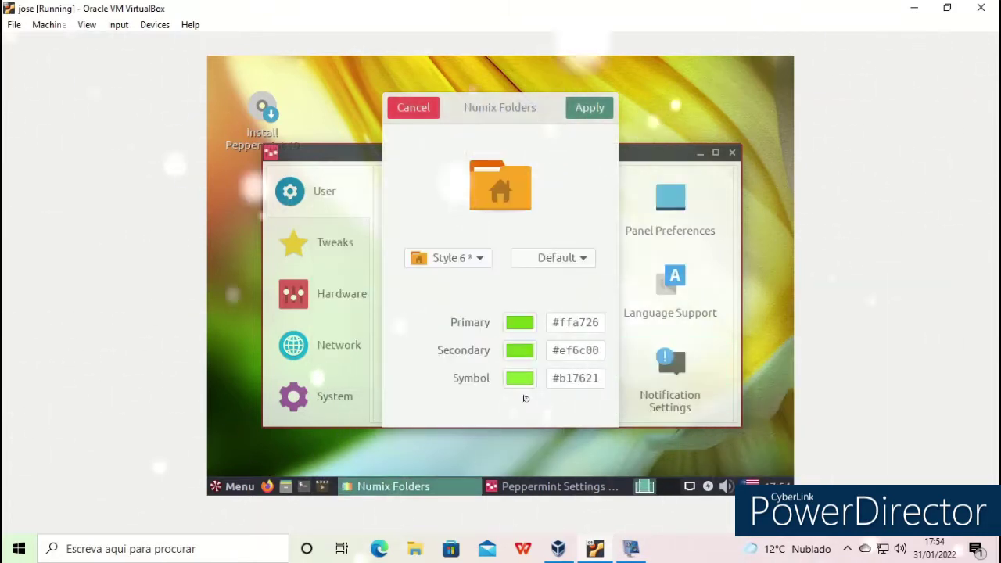
# - Try folder Styles 2 and 3, then apply Style 5 with the Green preset
pyautogui.click(420, 258)
pyautogui.click(429, 166)
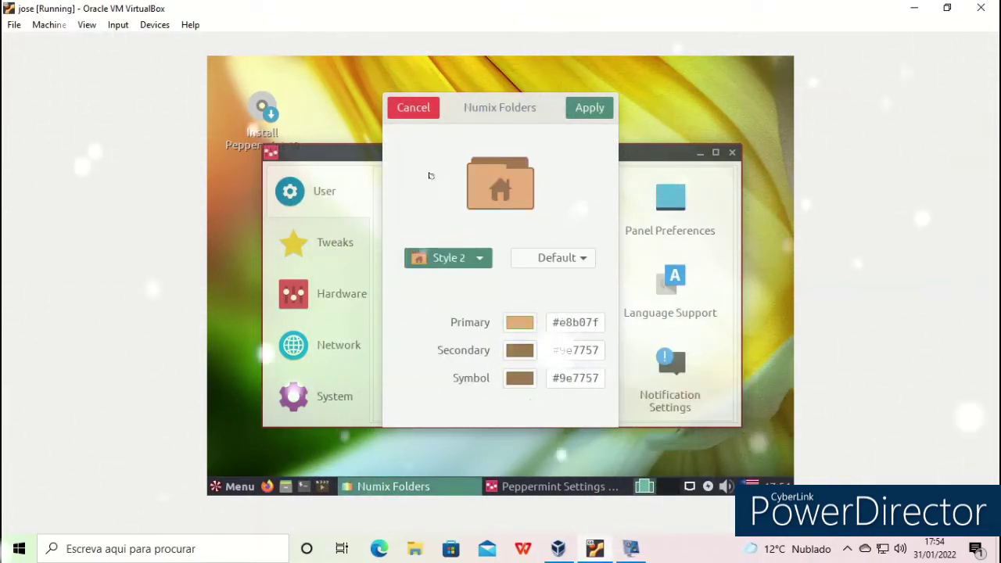
pyautogui.click(462, 261)
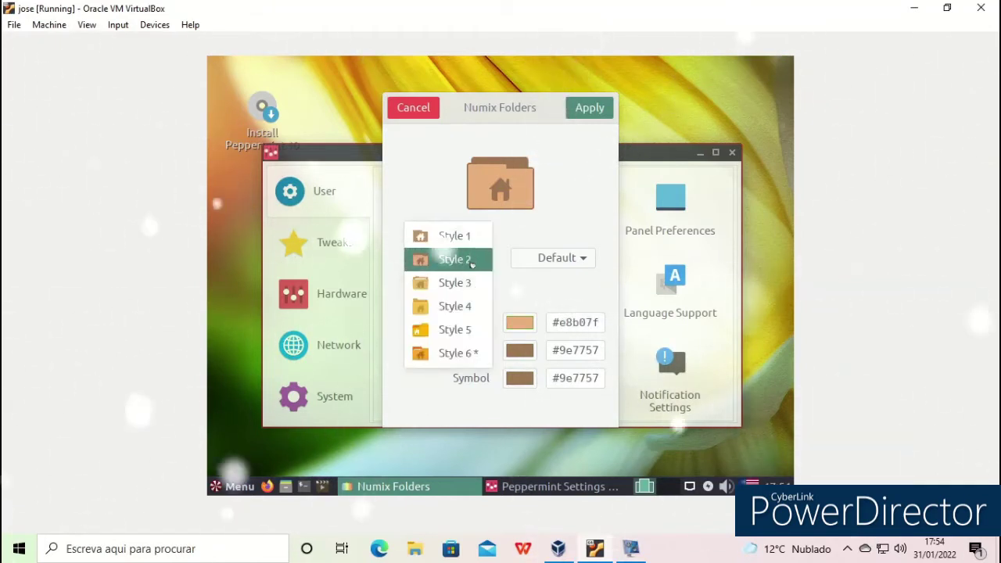
pyautogui.click(460, 282)
pyautogui.click(466, 258)
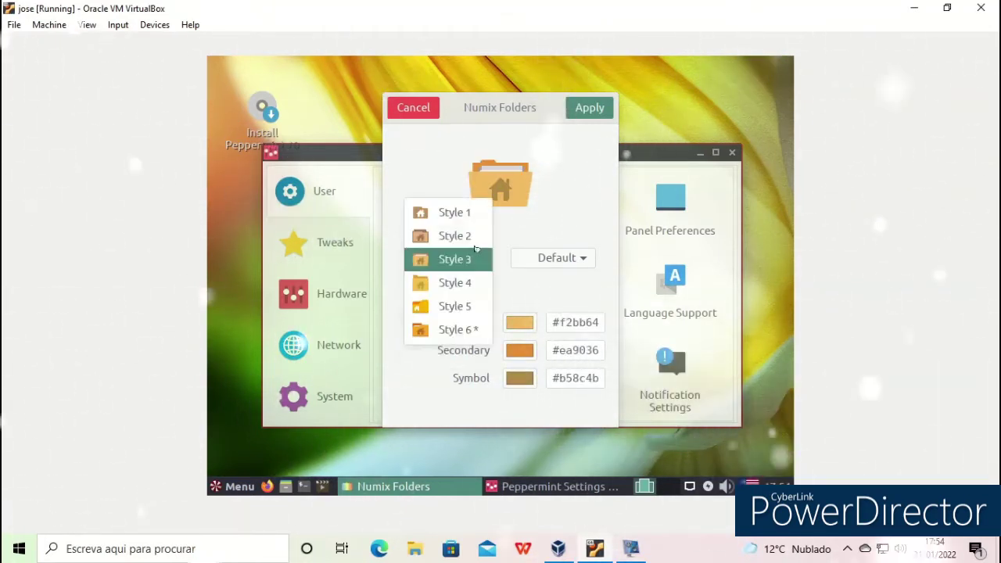
pyautogui.click(462, 306)
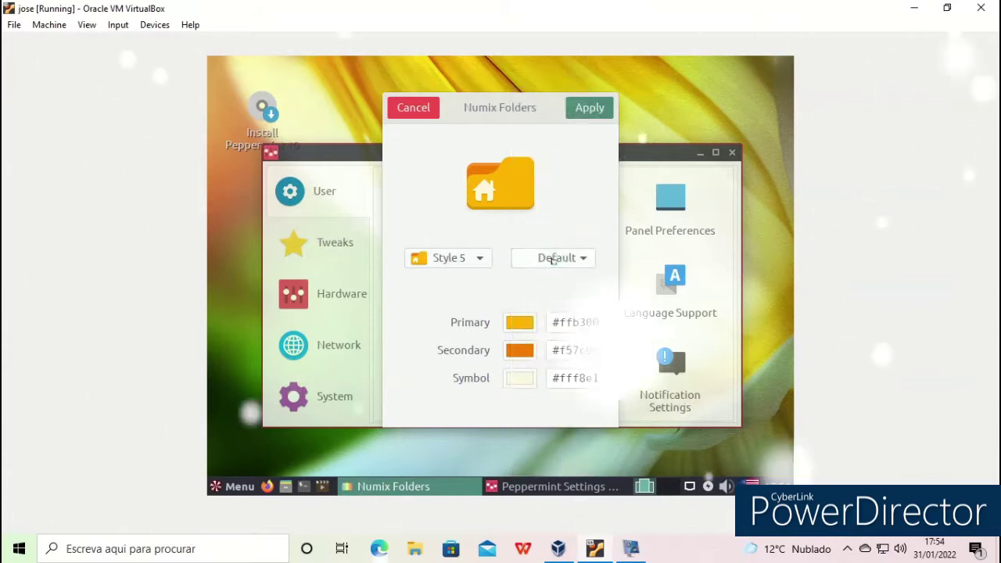
pyautogui.click(553, 261)
pyautogui.click(530, 324)
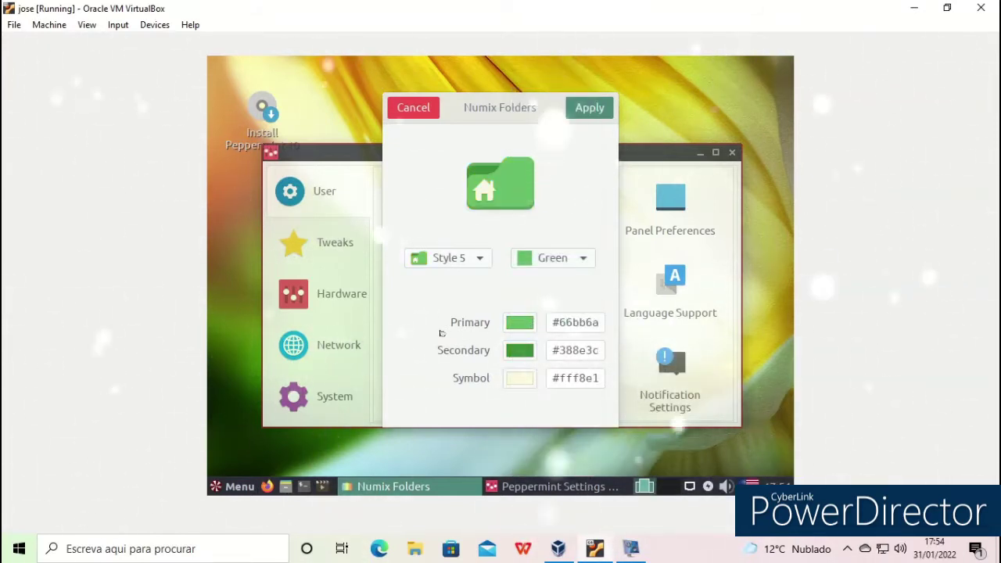
pyautogui.click(576, 115)
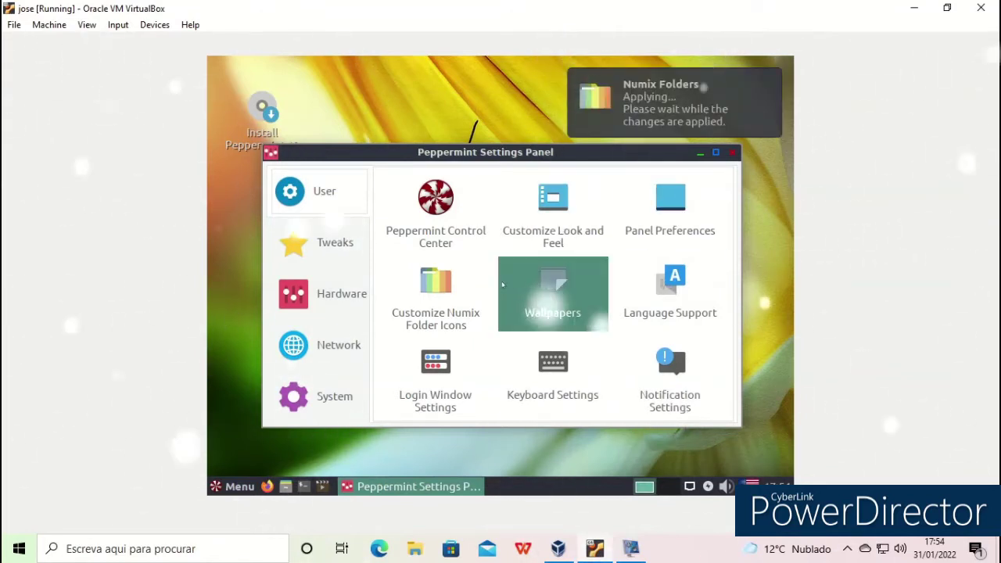
# - Open and close the Wallpapers chooser twice without changing the wallpaper
pyautogui.click(546, 288)
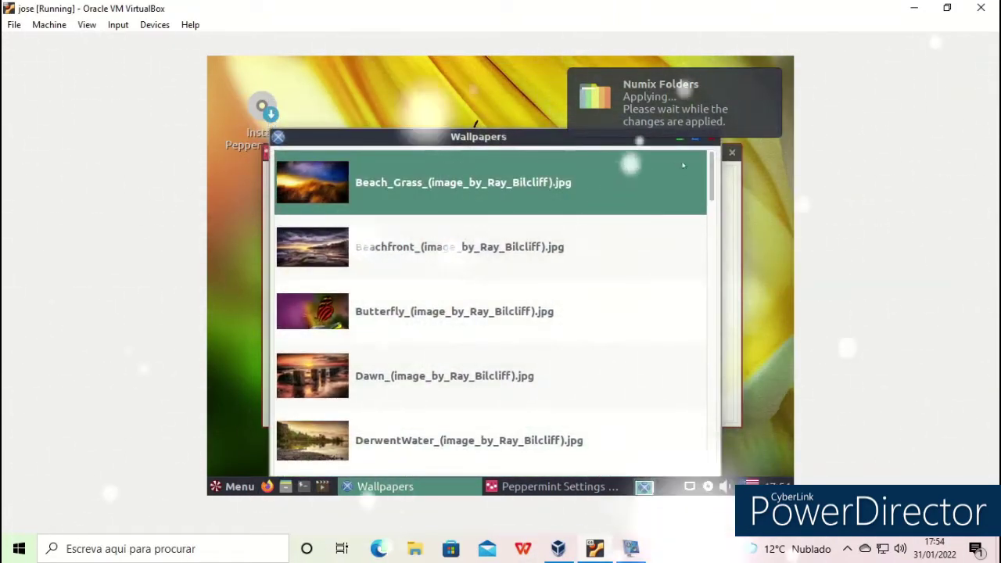
pyautogui.click(711, 140)
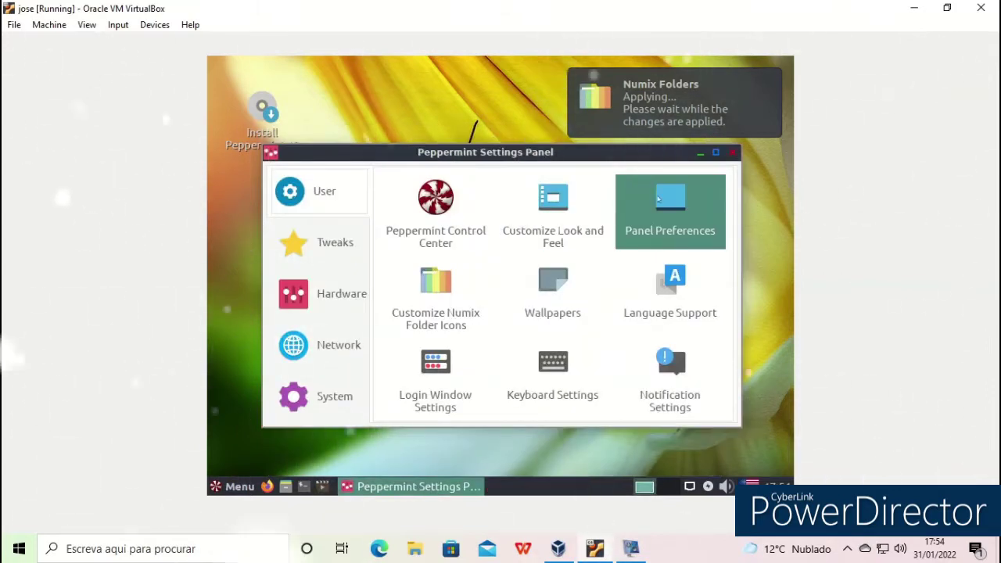
pyautogui.click(537, 293)
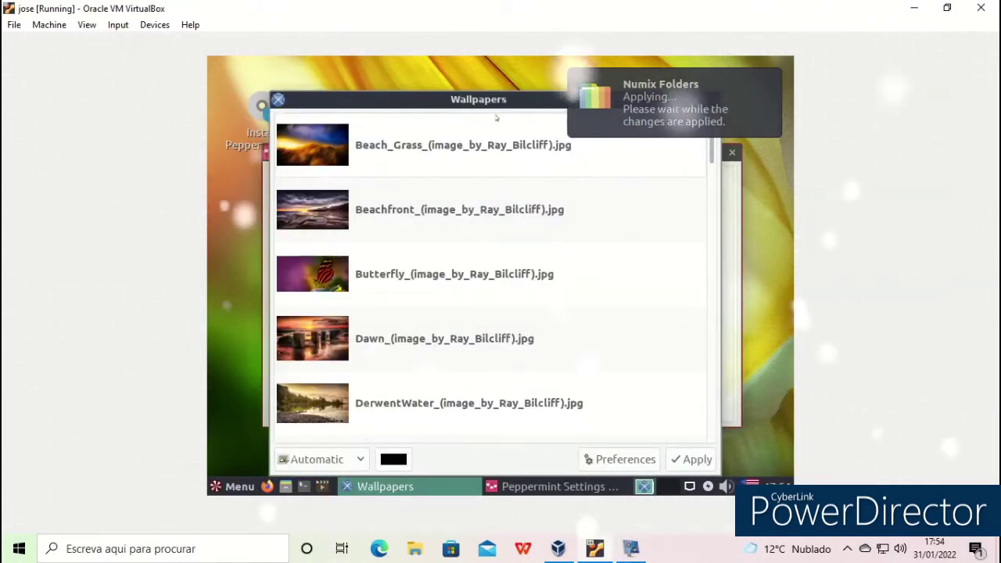
pyautogui.click(689, 215)
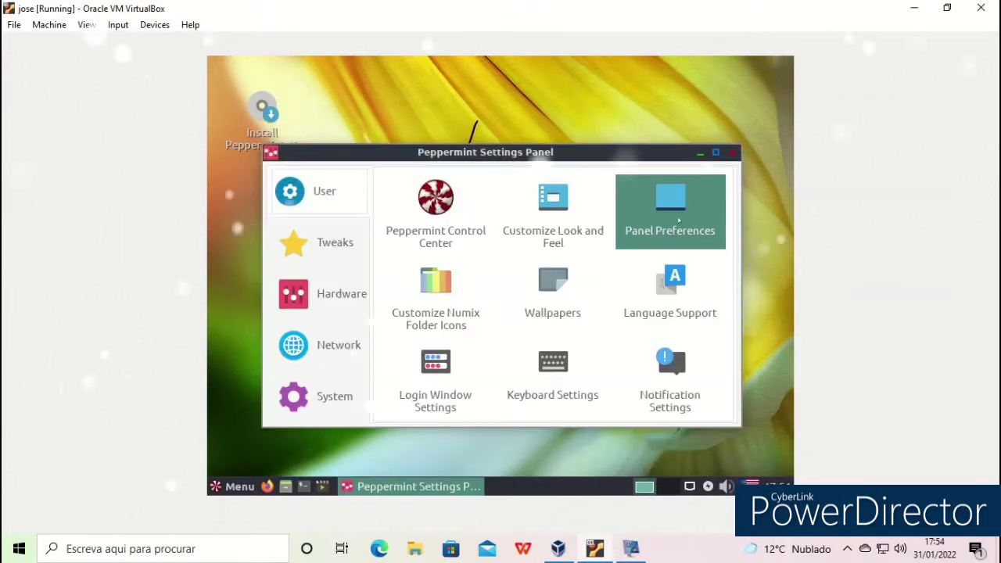
# - View the Hardware and Tweaks categories, then close the Peppermint Settings Panel
pyautogui.click(337, 295)
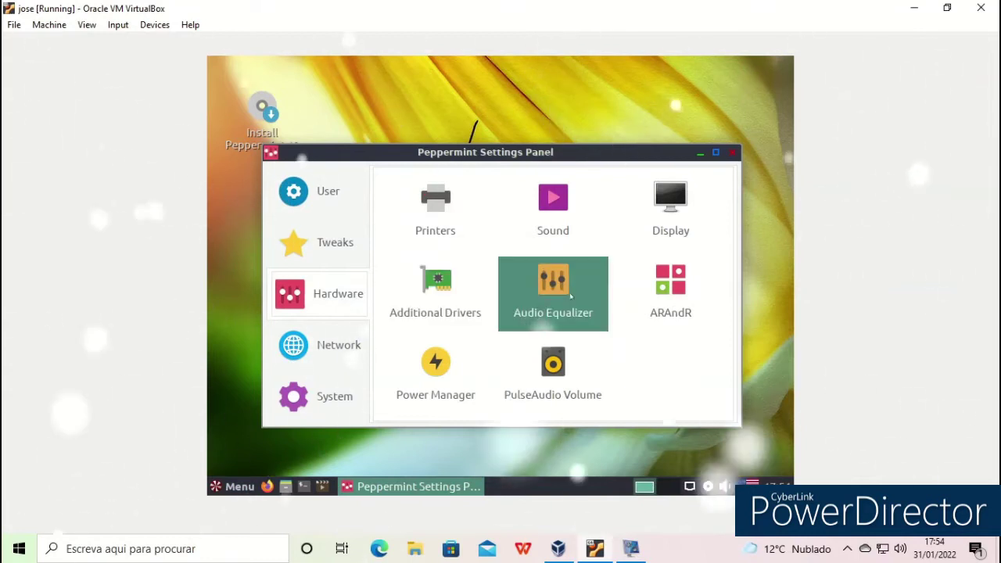
pyautogui.click(320, 252)
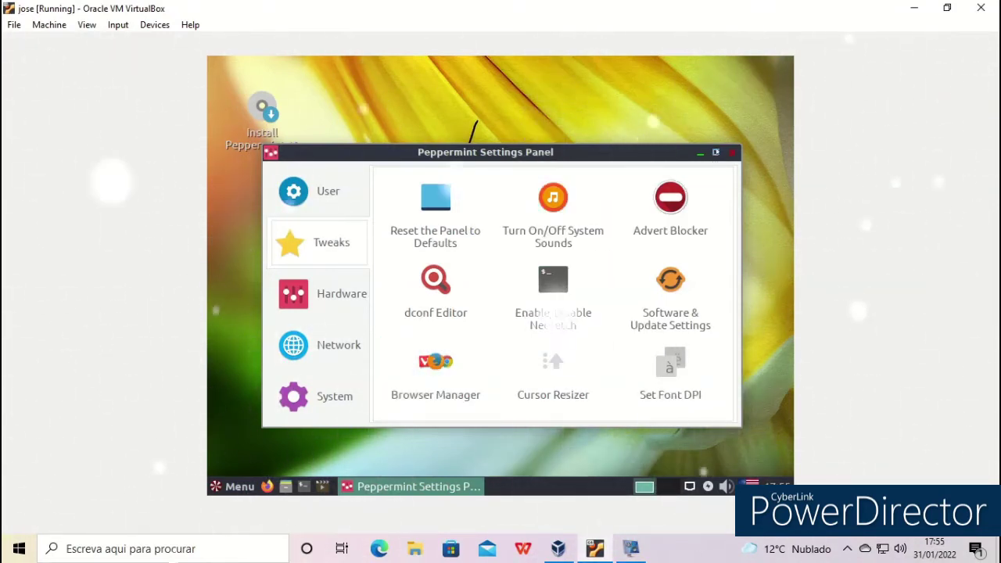
pyautogui.click(732, 152)
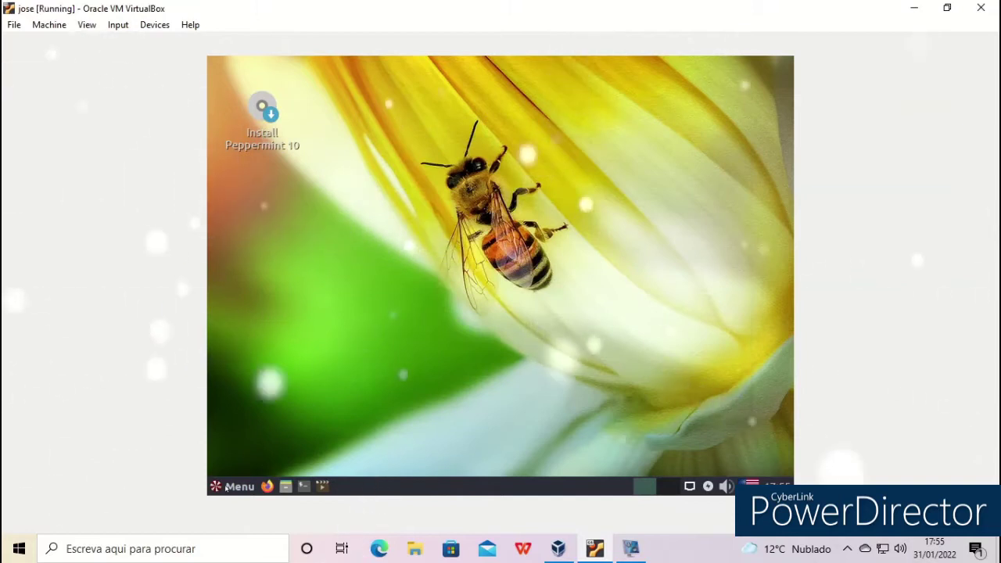
# - Launch Better Than Chess from the Menu's Games category, opening betterthanchess.com in Firefox
pyautogui.click(226, 487)
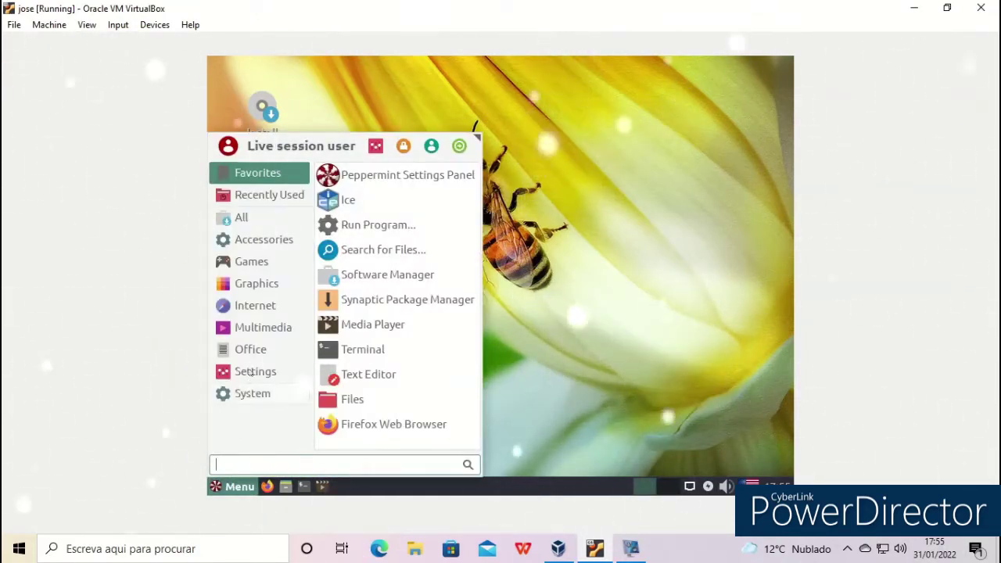
pyautogui.moveTo(256, 242)
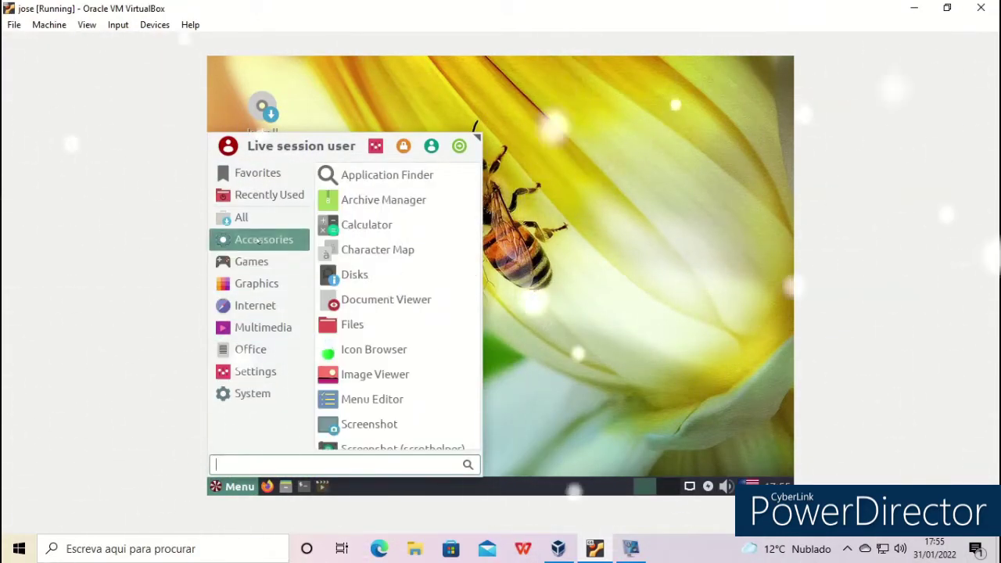
pyautogui.moveTo(265, 263)
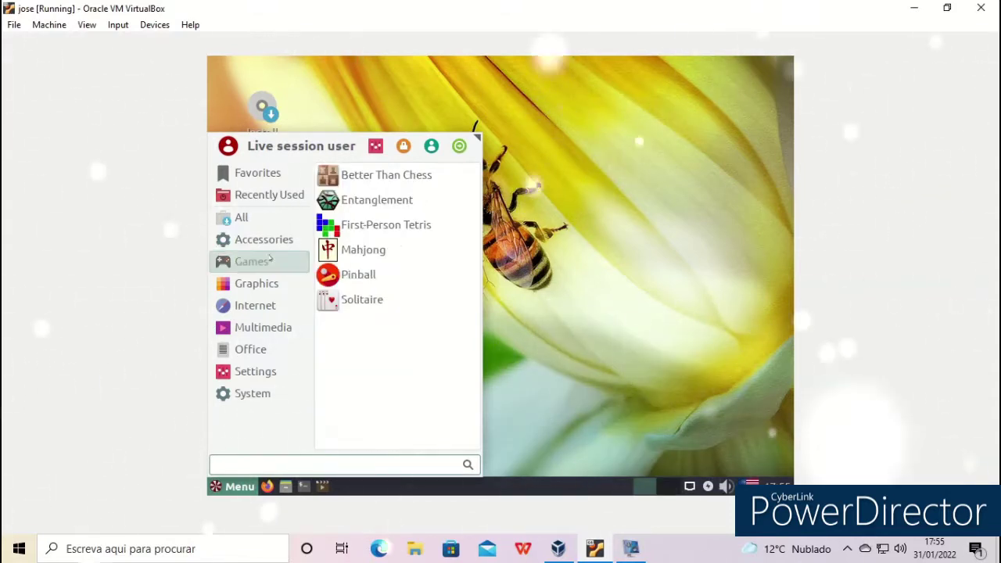
pyautogui.click(392, 184)
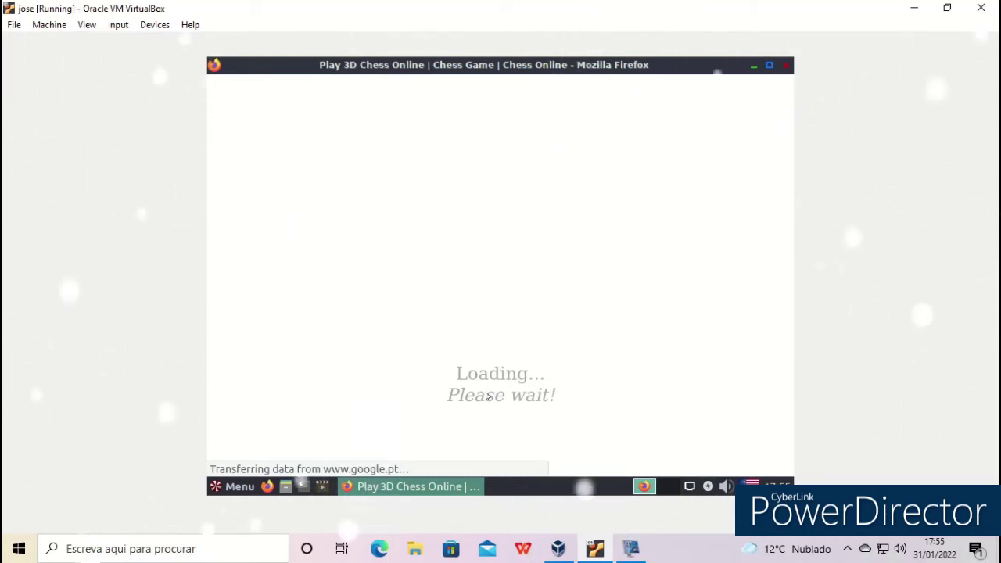
# - Move the chess window higher, cancel the Play with a Friend options, and close the game
pyautogui.click(594, 548)
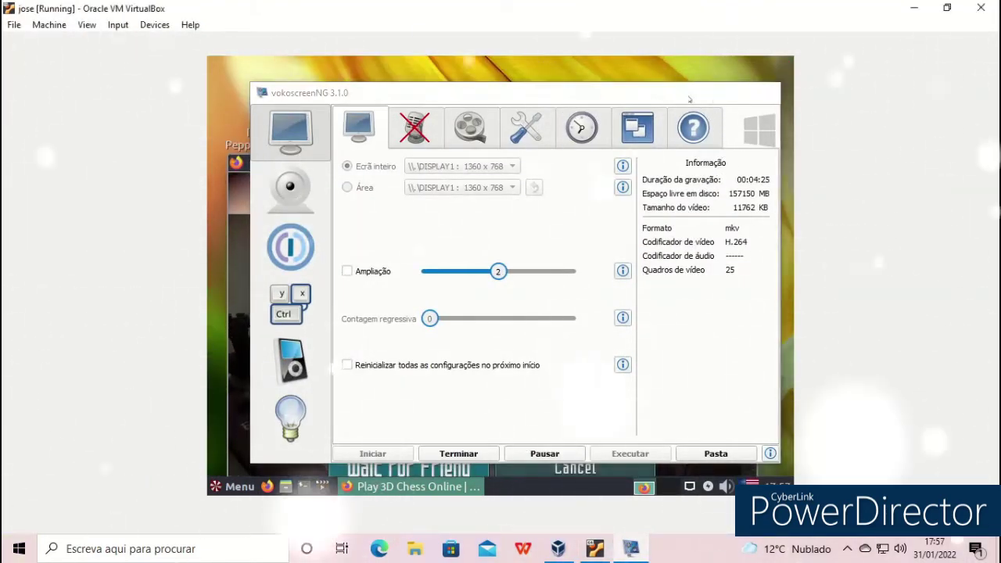
pyautogui.click(697, 92)
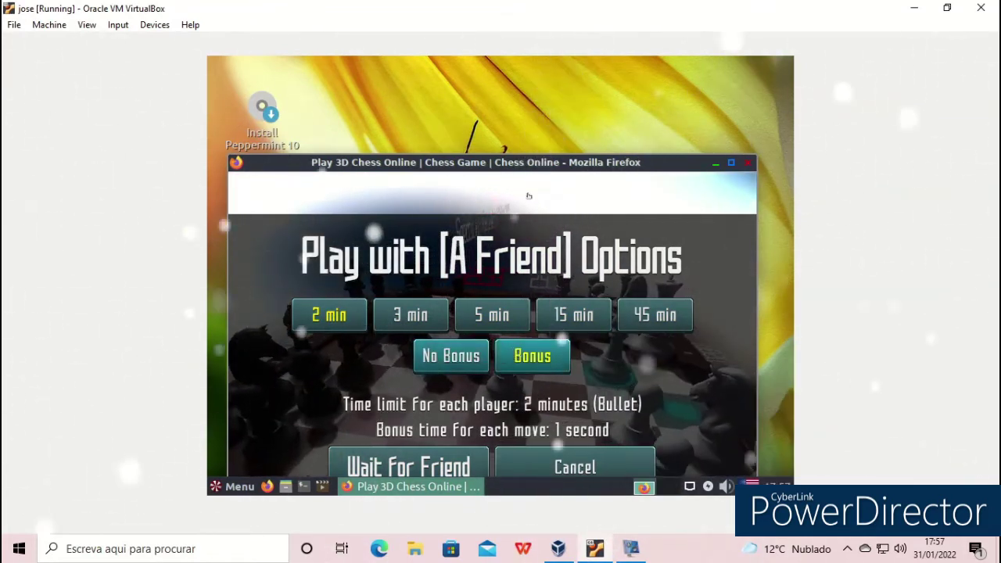
pyautogui.moveTo(528, 195); pyautogui.dragTo(543, 118)
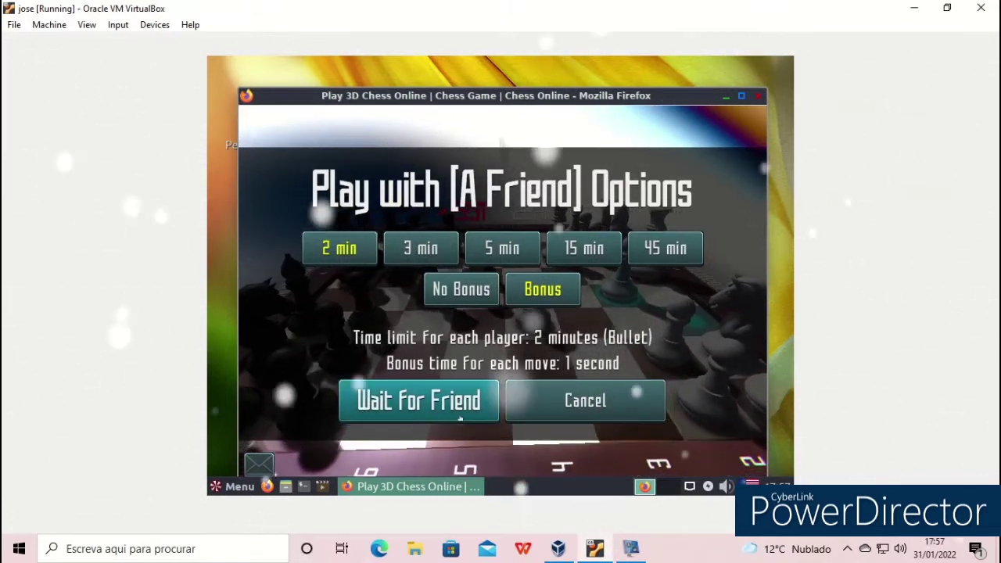
pyautogui.click(548, 402)
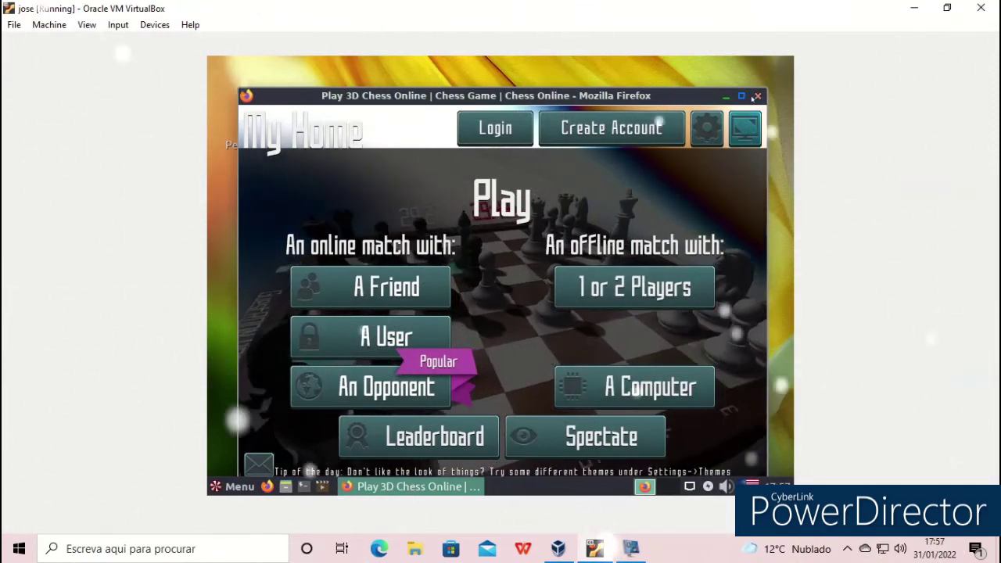
pyautogui.click(757, 96)
# - Launch the Mahjong game from the application menu
pyautogui.click(235, 486)
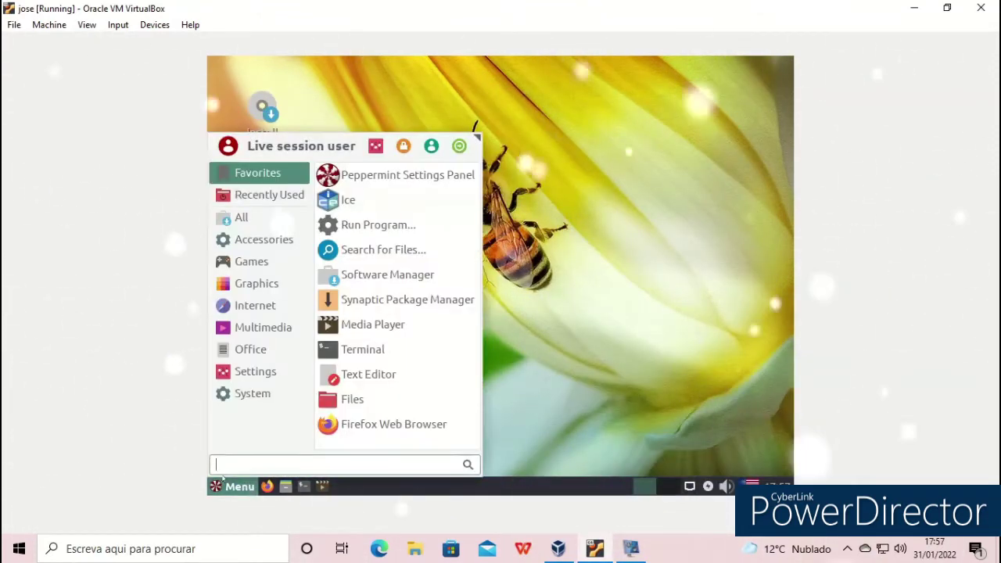
pyautogui.moveTo(258, 261)
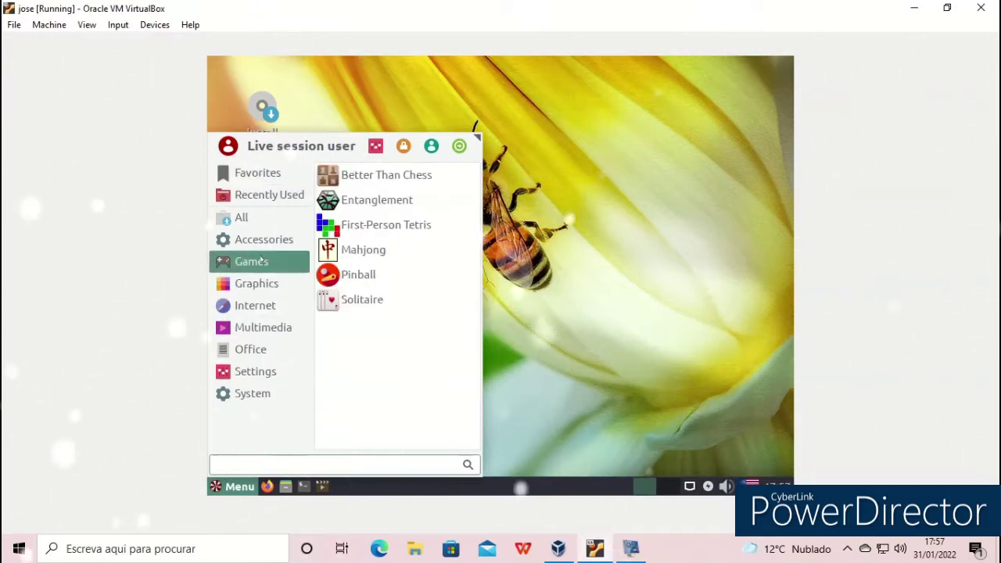
pyautogui.click(349, 249)
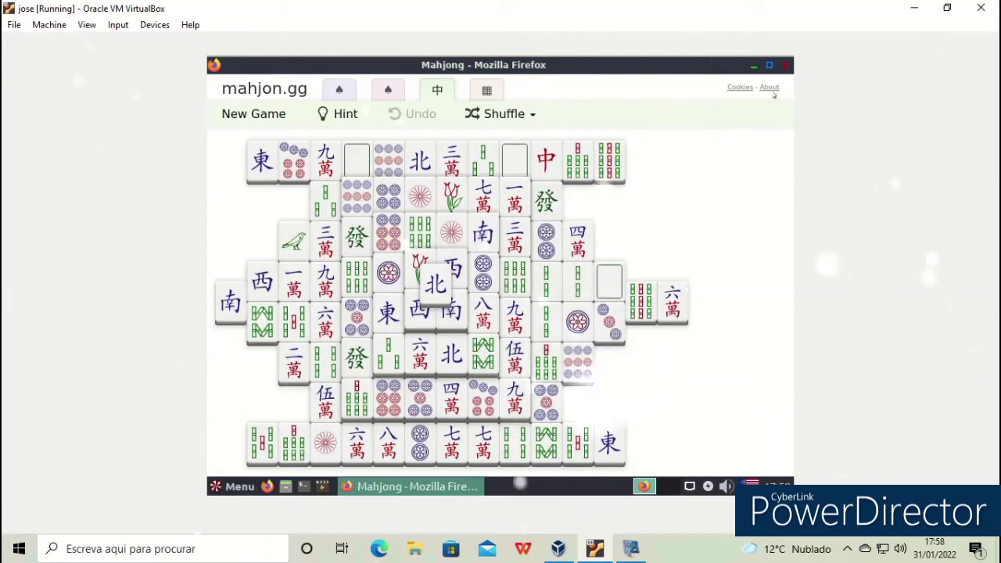
# - Clear the matching pair of 東 tiles and the bottom-row bamboo tile pair
pyautogui.click(436, 284)
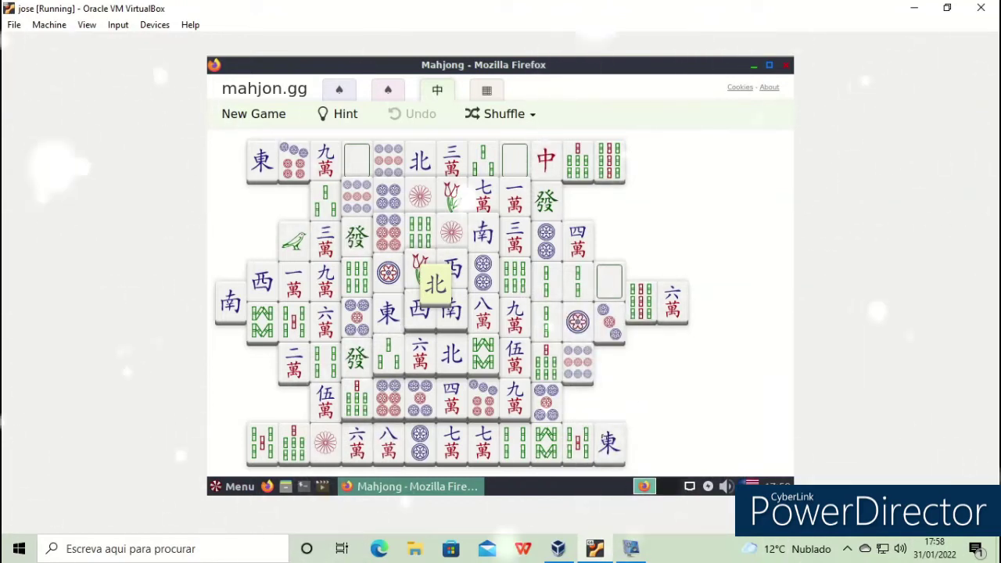
pyautogui.click(597, 443)
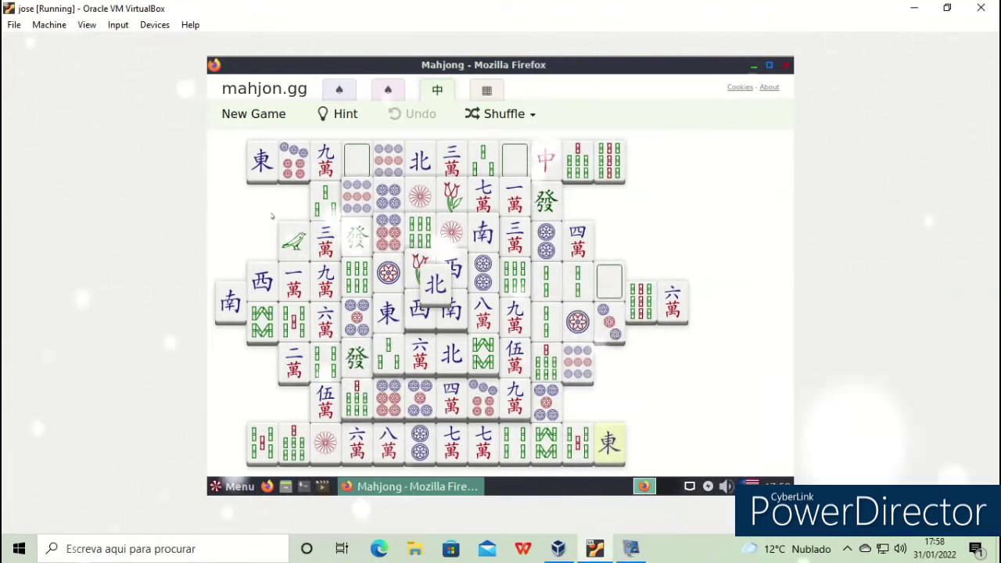
pyautogui.click(258, 158)
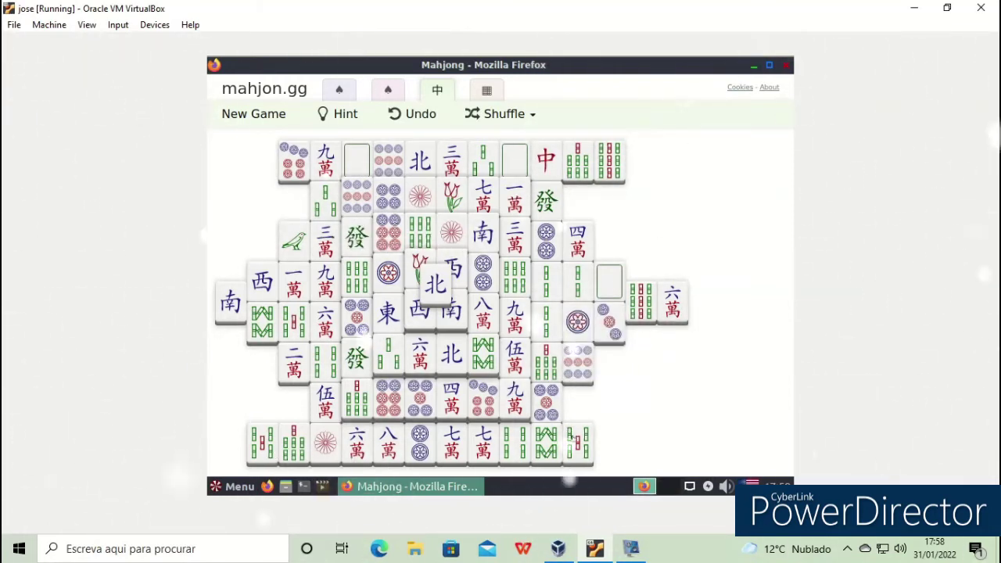
pyautogui.click(264, 444)
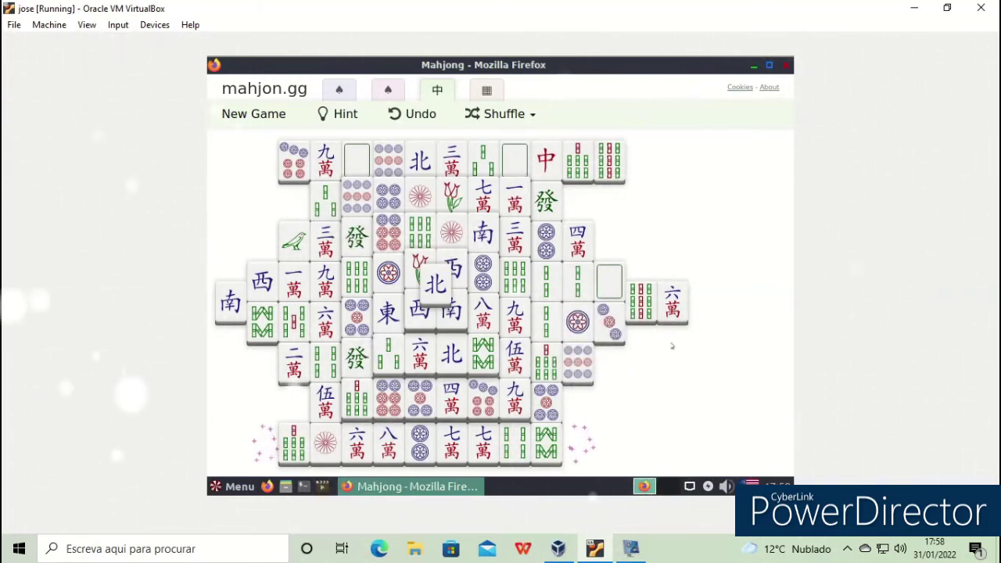
# - Close the Mahjong window and dismiss the desktop options menu
pyautogui.click(787, 65)
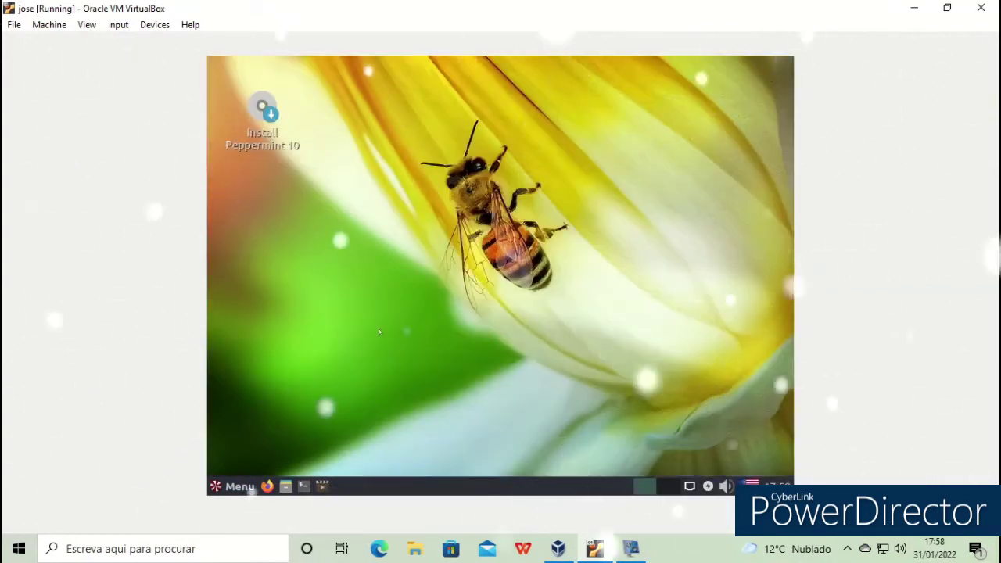
pyautogui.rightClick(375, 196)
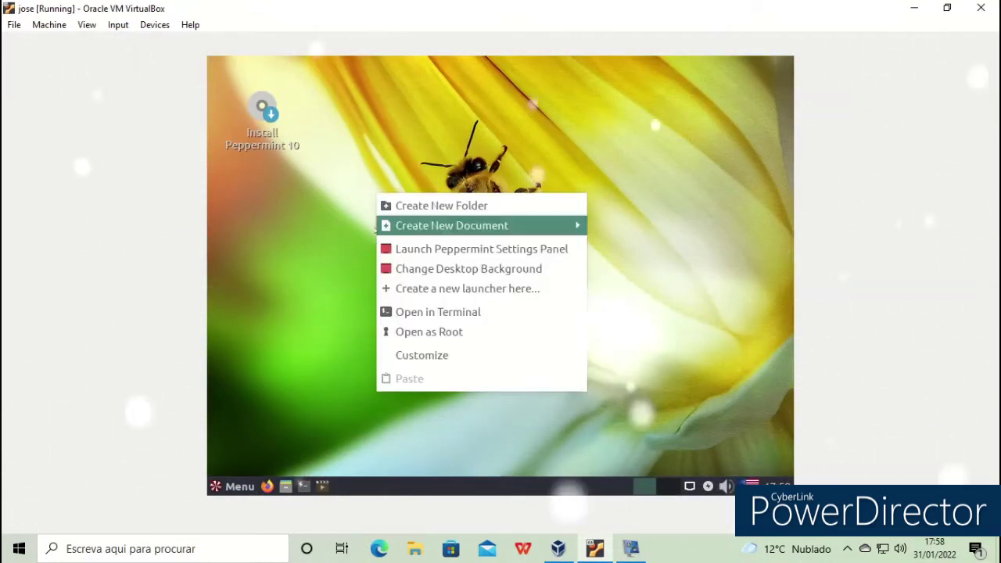
pyautogui.click(241, 416)
# - Open and close the panel separator's properties
pyautogui.click(235, 485)
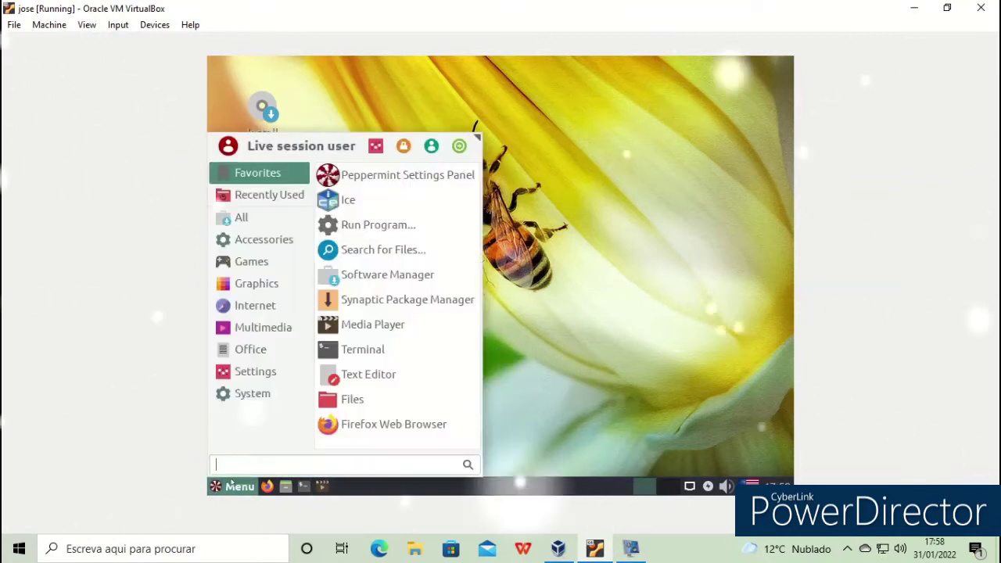
pyautogui.click(550, 398)
pyautogui.rightClick(472, 485)
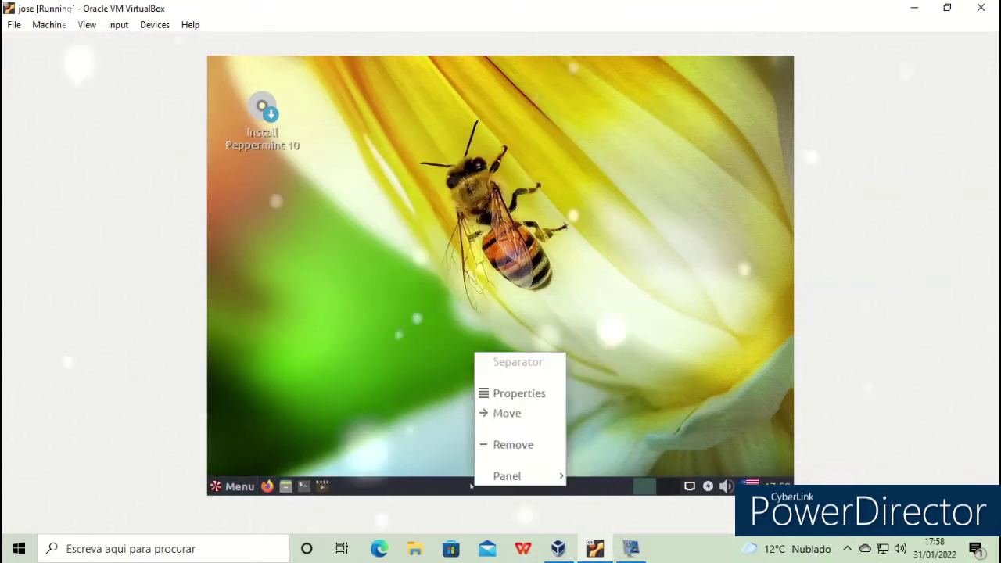
pyautogui.click(516, 393)
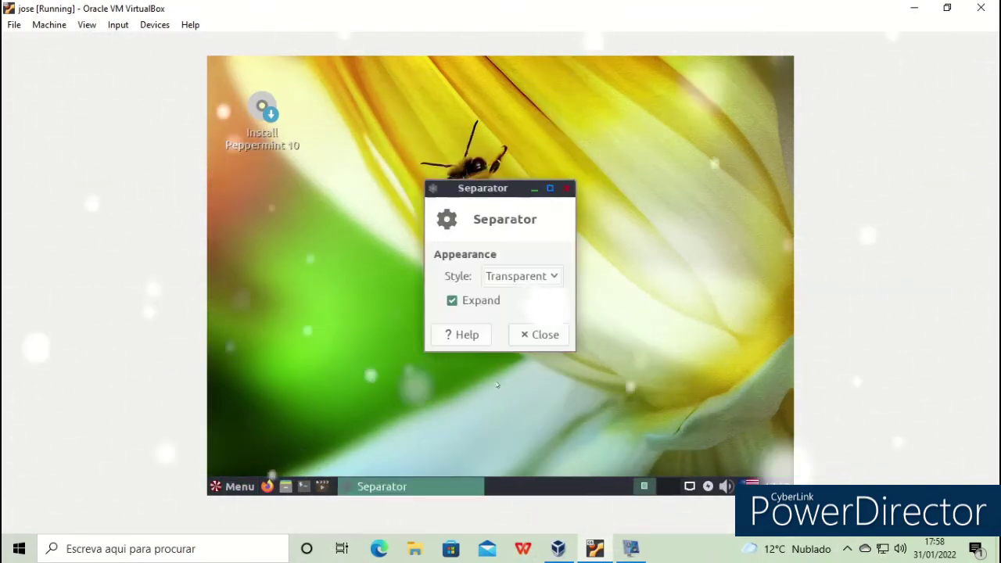
pyautogui.click(524, 333)
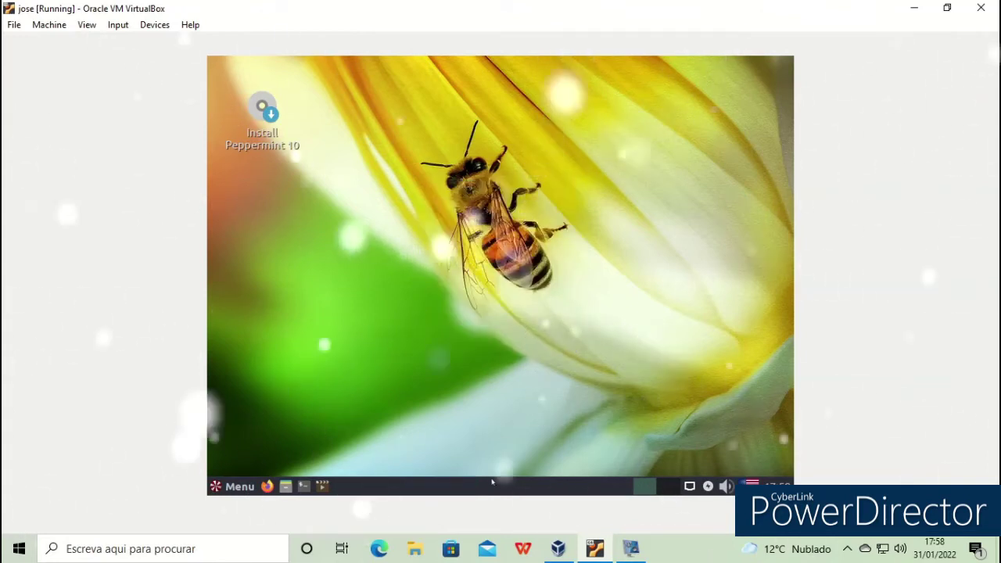
# - Raise the panel row size to 38 pixels in Panel Preferences
pyautogui.rightClick(497, 483)
pyautogui.moveTo(501, 479)
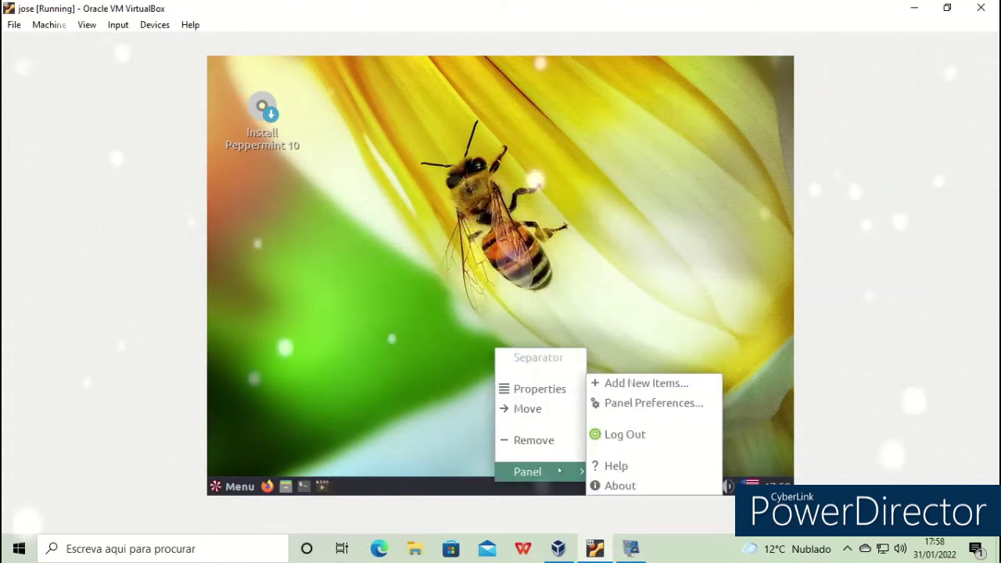
pyautogui.click(654, 403)
pyautogui.moveTo(347, 356); pyautogui.dragTo(349, 357)
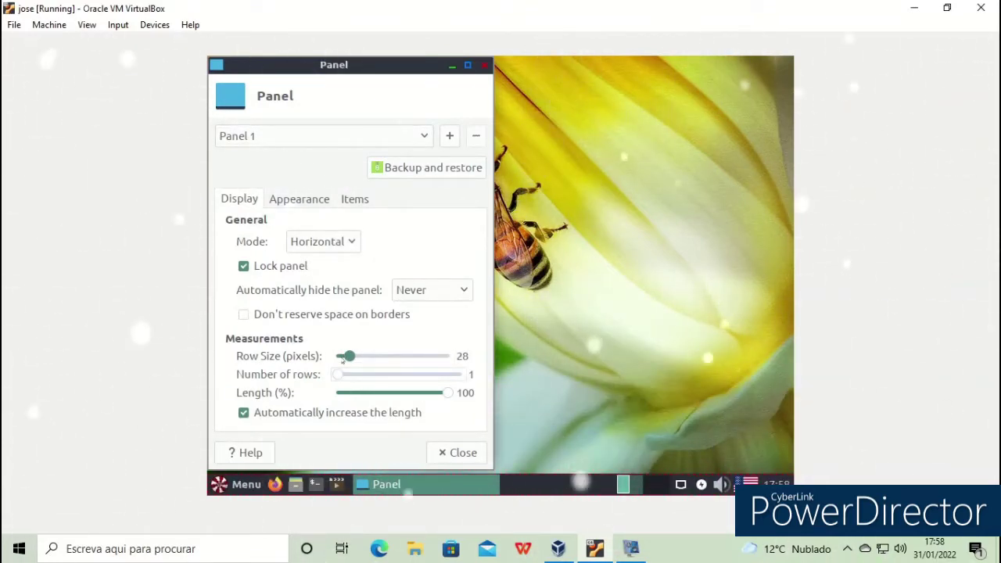
pyautogui.moveTo(356, 356); pyautogui.dragTo(358, 358)
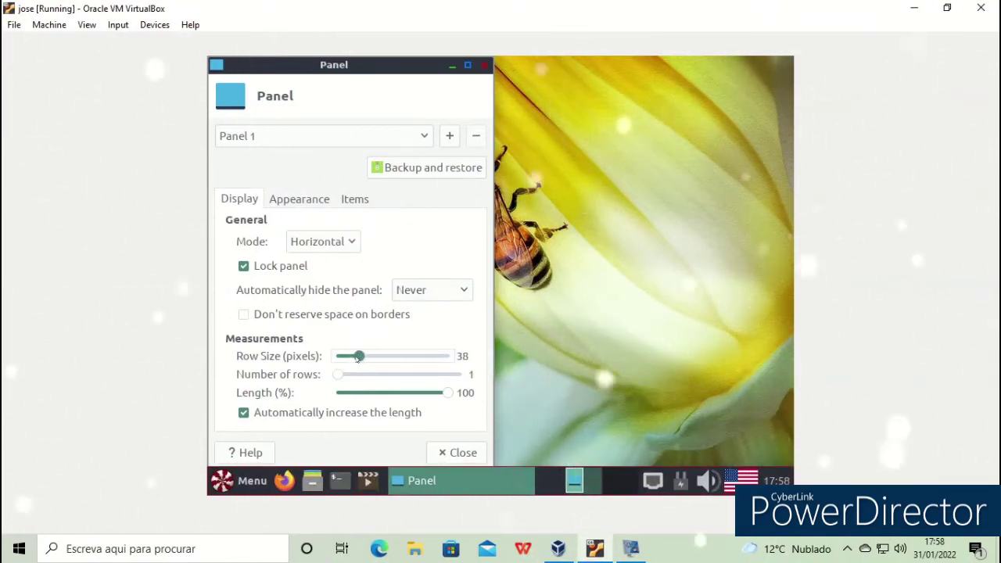
# - Lower the panel background alpha on the Appearance settings and close preferences
pyautogui.click(299, 199)
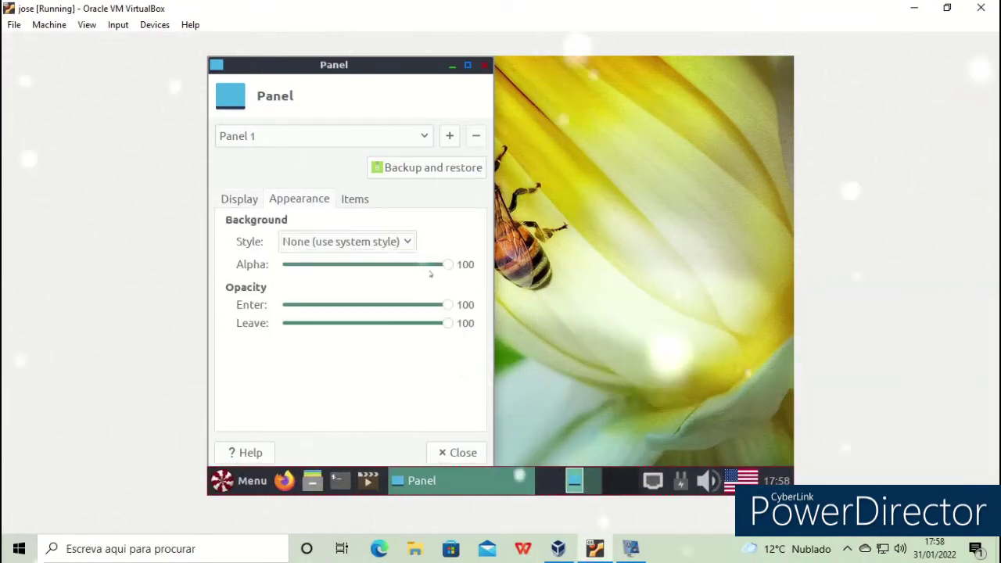
pyautogui.moveTo(448, 266); pyautogui.dragTo(324, 286)
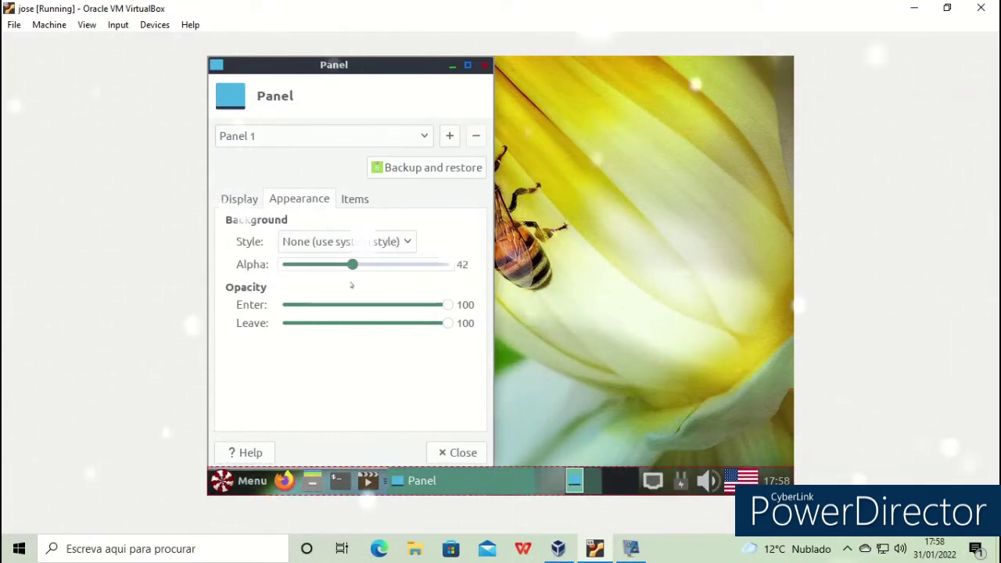
pyautogui.click(457, 453)
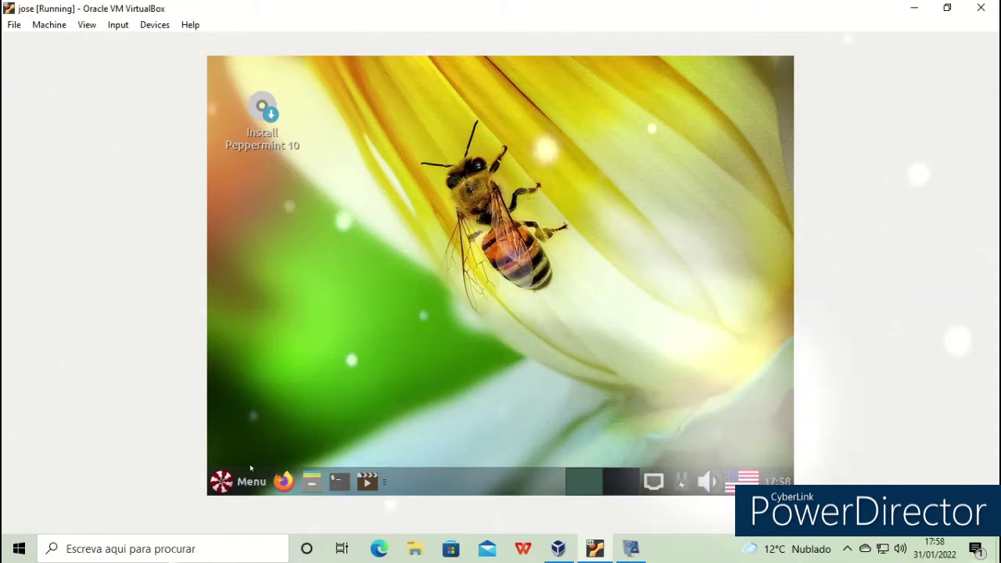
# - Apply Jesmond_Dene_2 from Change Desktop Background as the wallpaper and close Wallpapers
pyautogui.rightClick(360, 205)
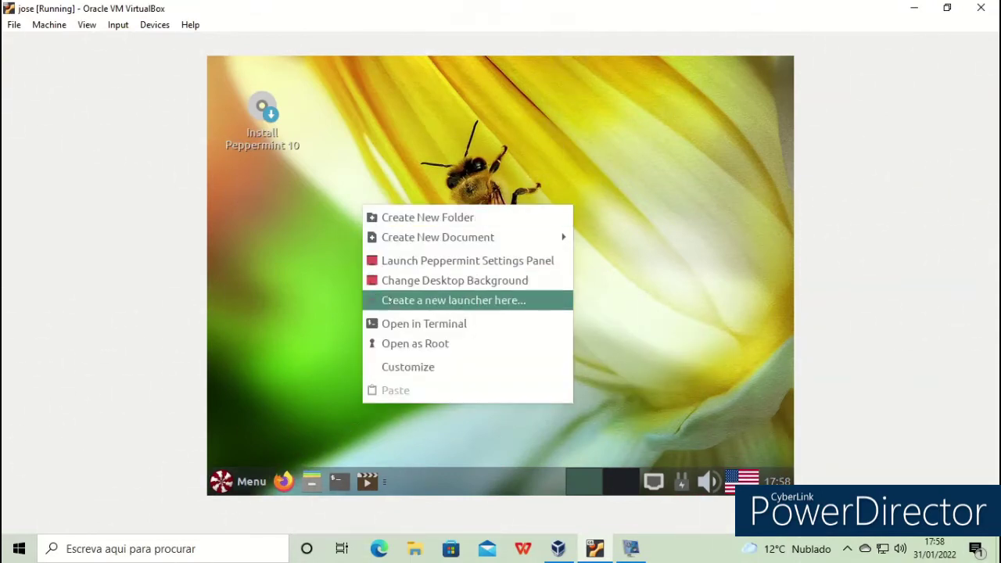
pyautogui.click(395, 283)
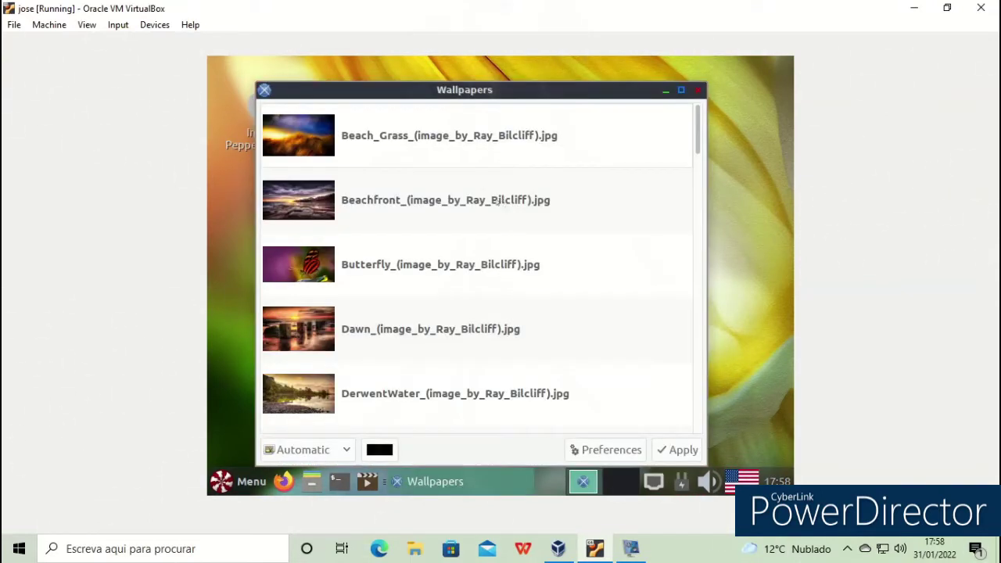
pyautogui.scroll(-10, 479, 229)
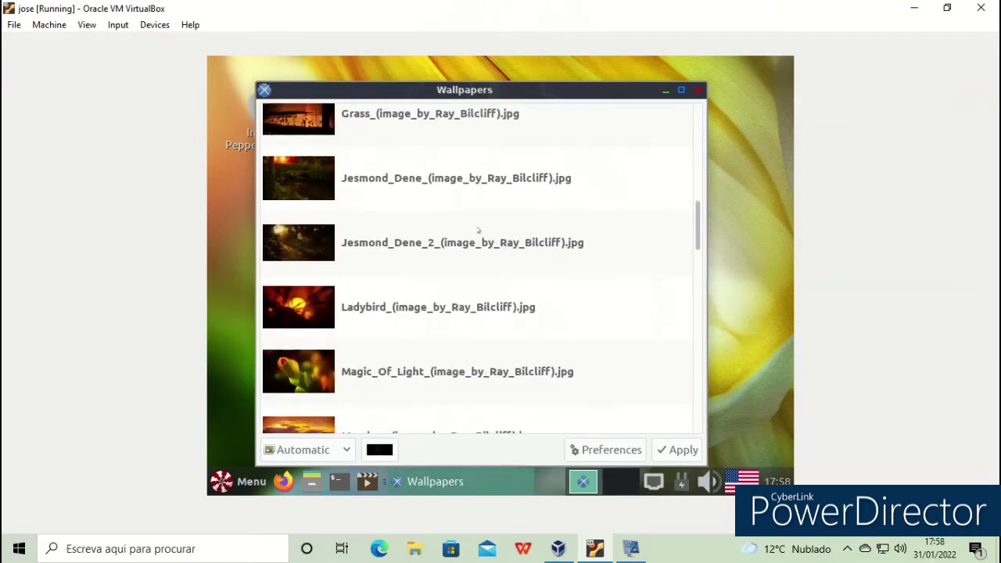
pyautogui.click(362, 244)
pyautogui.doubleClick(625, 267)
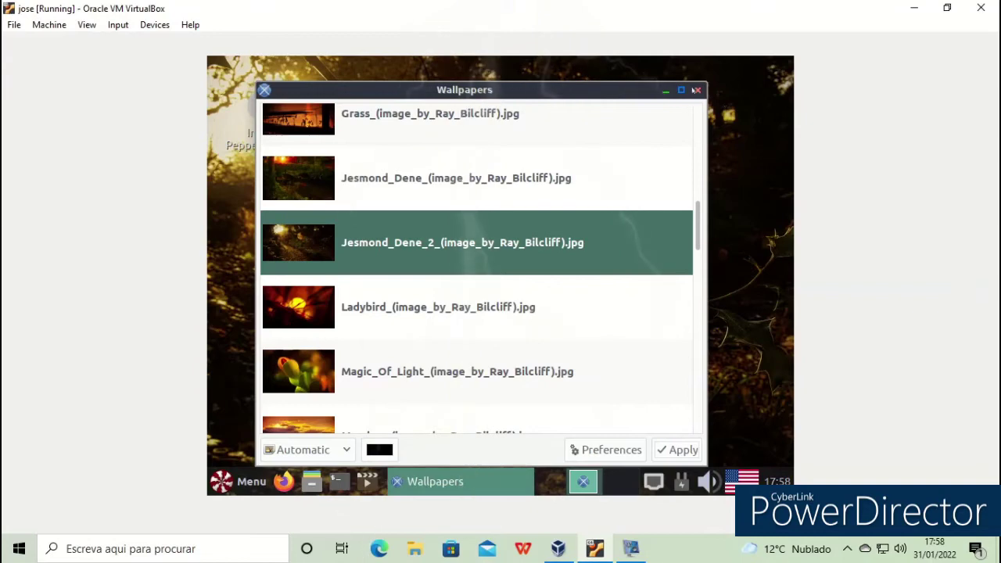
pyautogui.click(696, 90)
# - Launch Microsoft PowerPoint (Online) from the Office menu, then close the Firefox sign-in window
pyautogui.press('super')
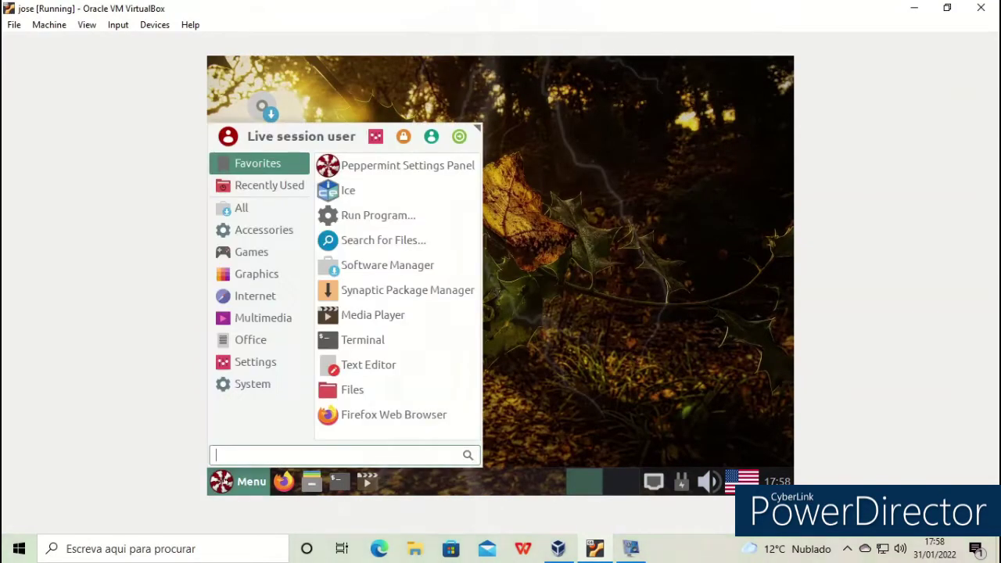
pyautogui.click(253, 384)
pyautogui.click(255, 341)
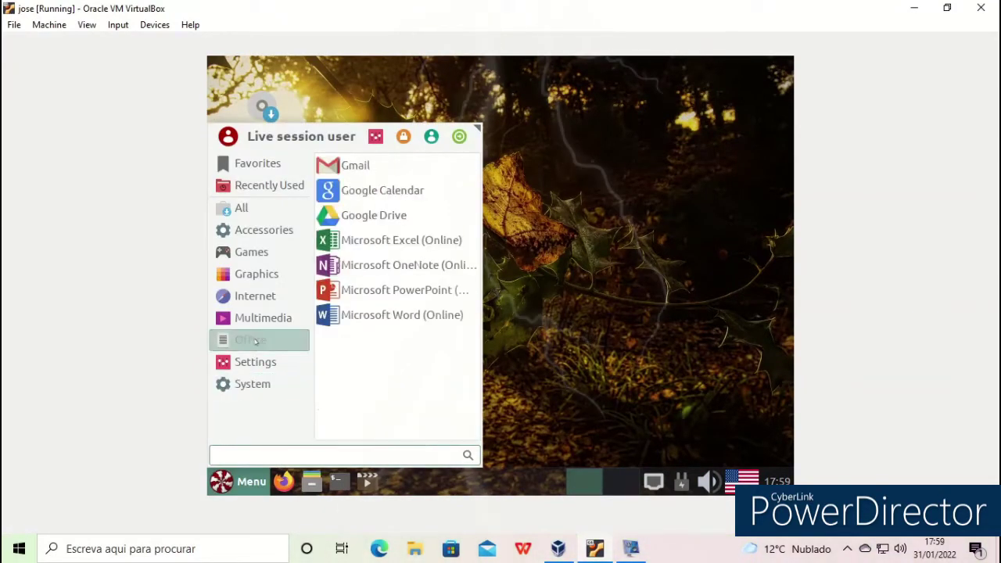
pyautogui.click(374, 291)
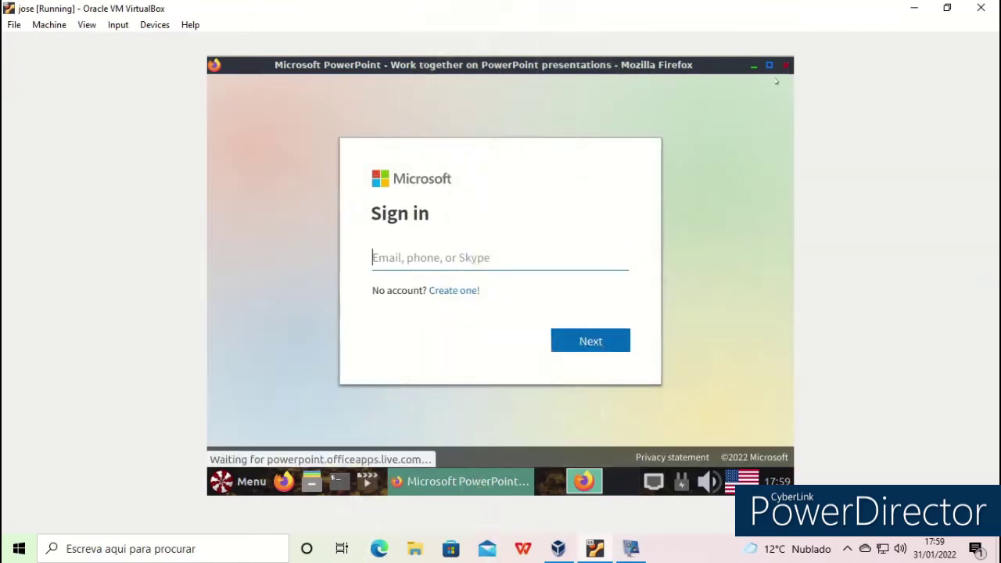
pyautogui.click(787, 64)
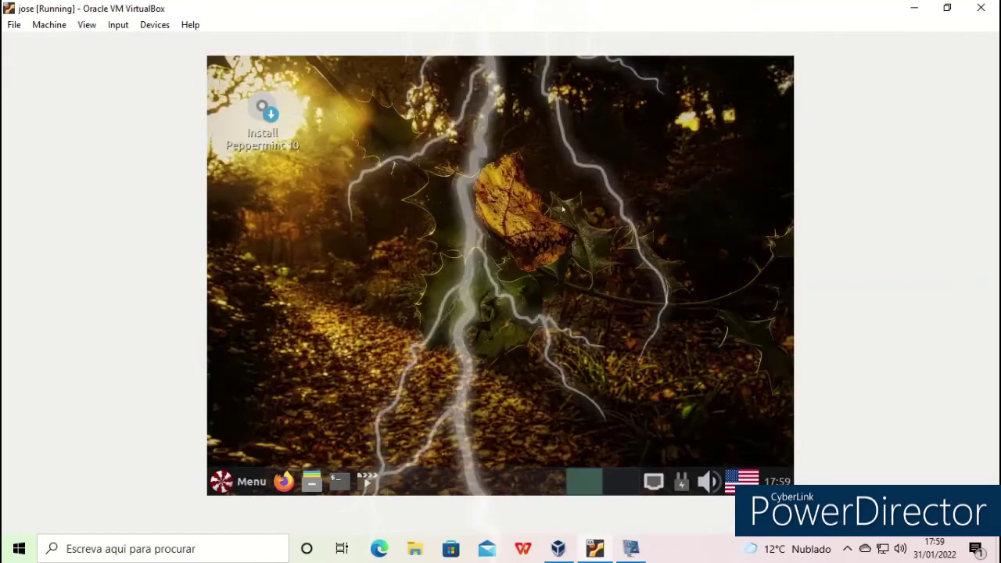
# - Open and close Customize Look and Feel from the Peppermint Settings Panel
pyautogui.click(221, 484)
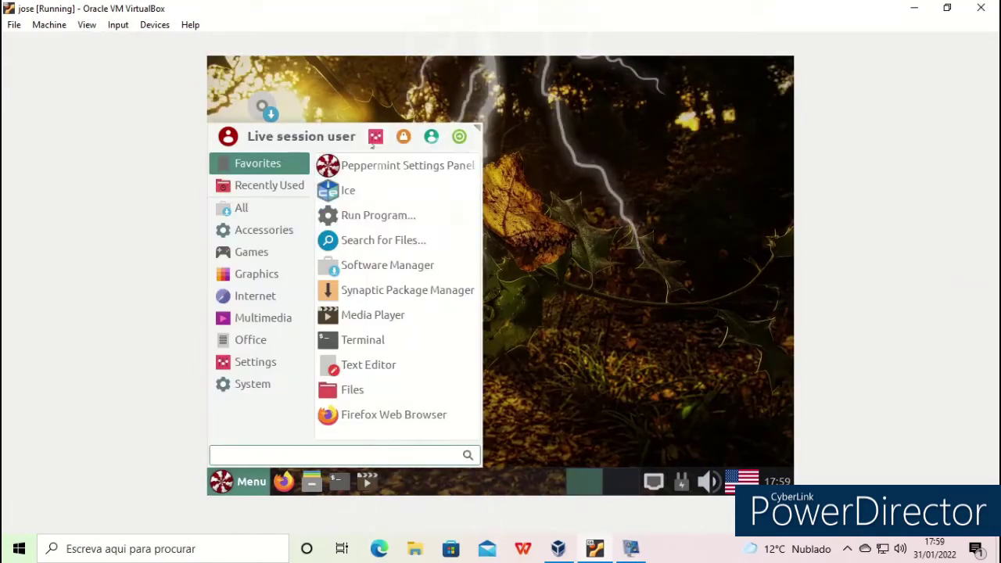
pyautogui.click(380, 213)
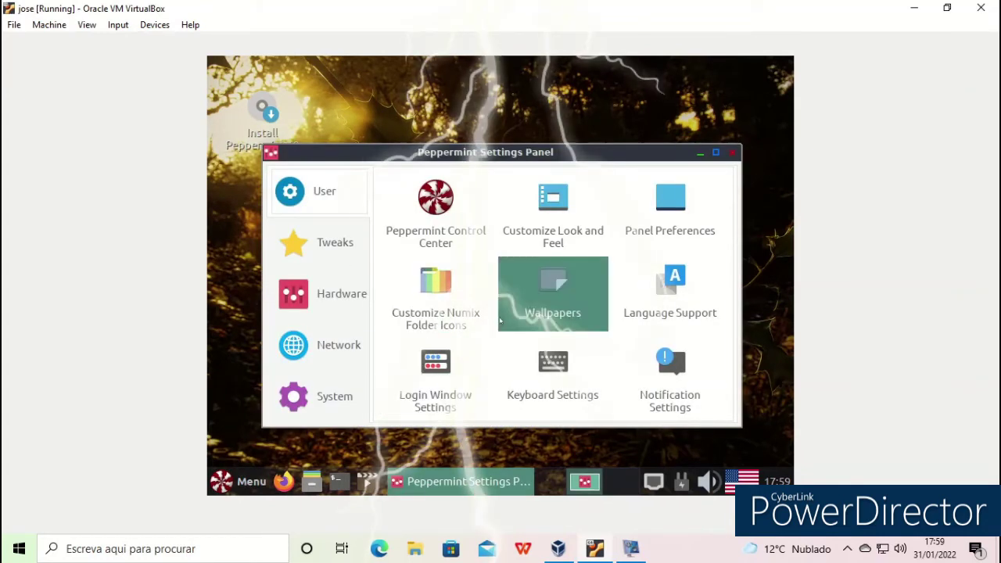
pyautogui.click(550, 232)
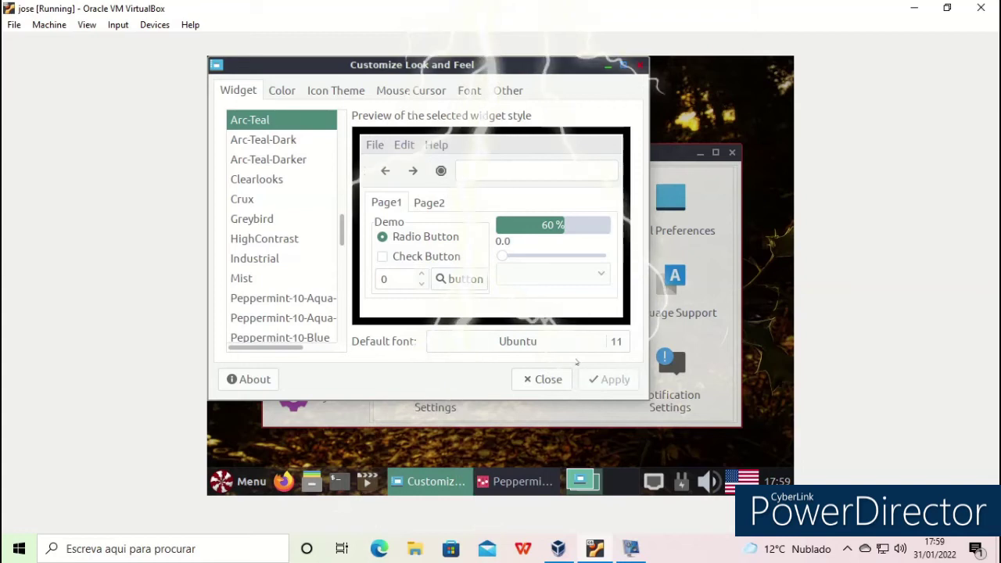
pyautogui.click(547, 380)
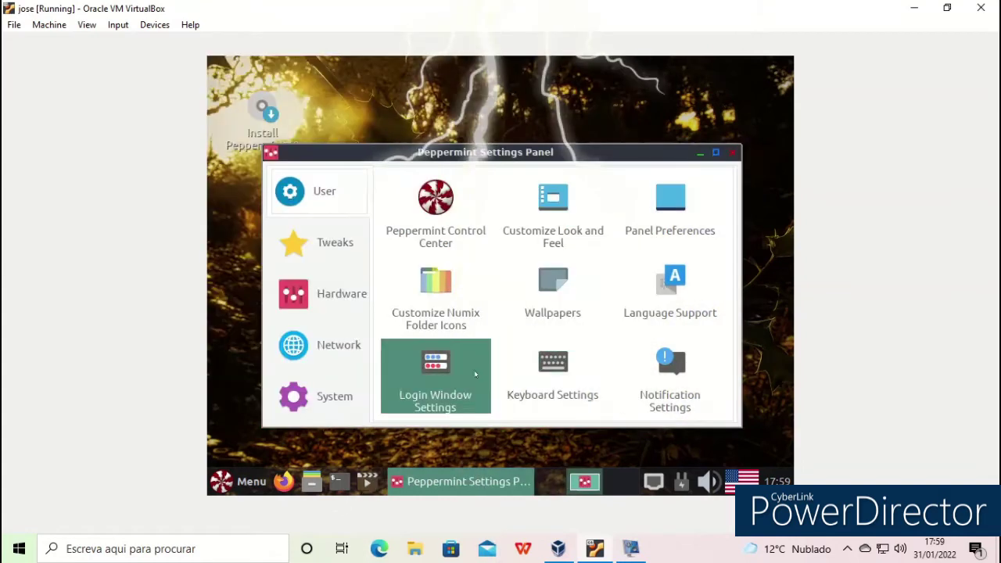
# - View Control Center's Desktop Effects tab and Numix Folders, ending on the System tools
pyautogui.click(450, 255)
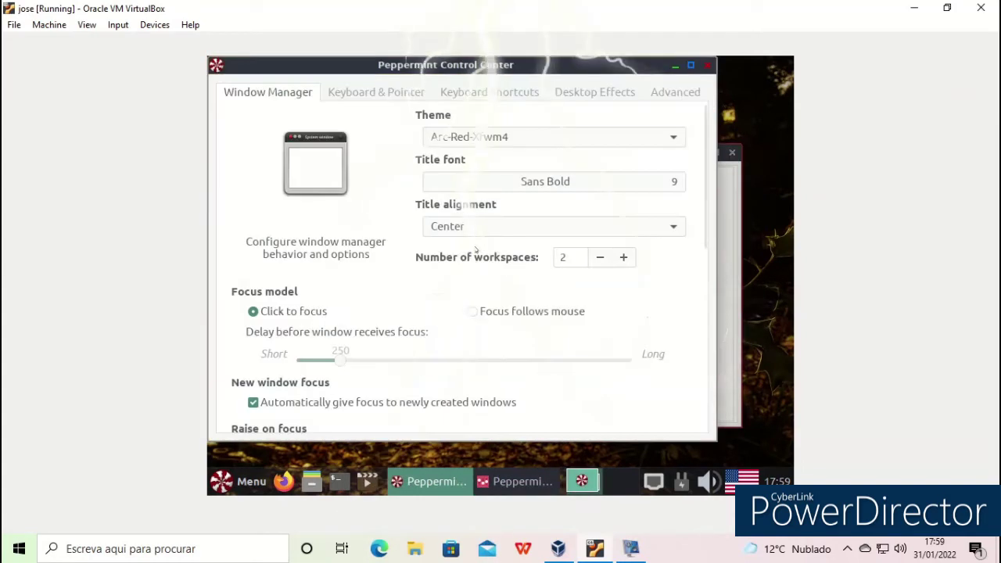
pyautogui.click(621, 93)
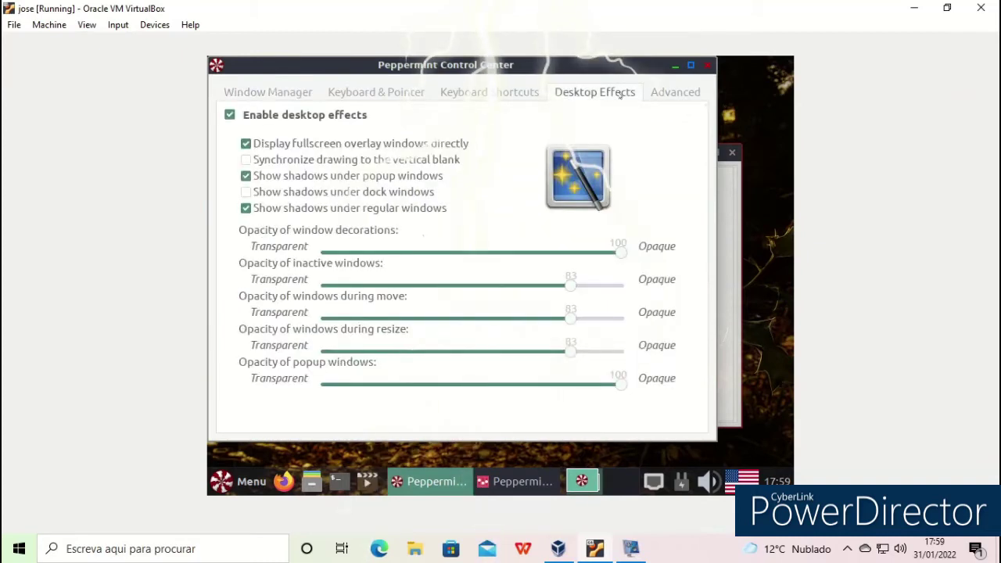
pyautogui.click(706, 65)
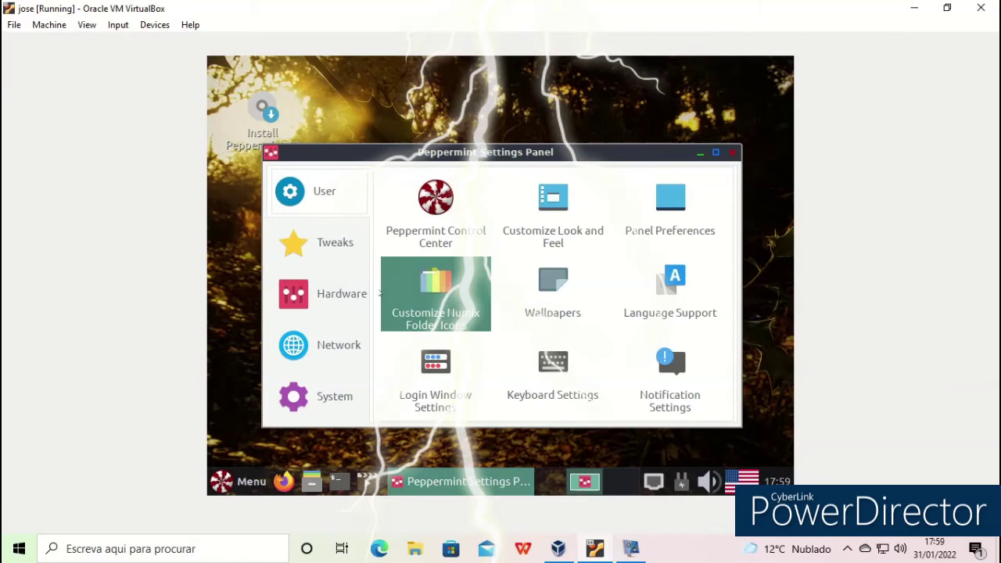
pyautogui.click(391, 309)
pyautogui.click(321, 395)
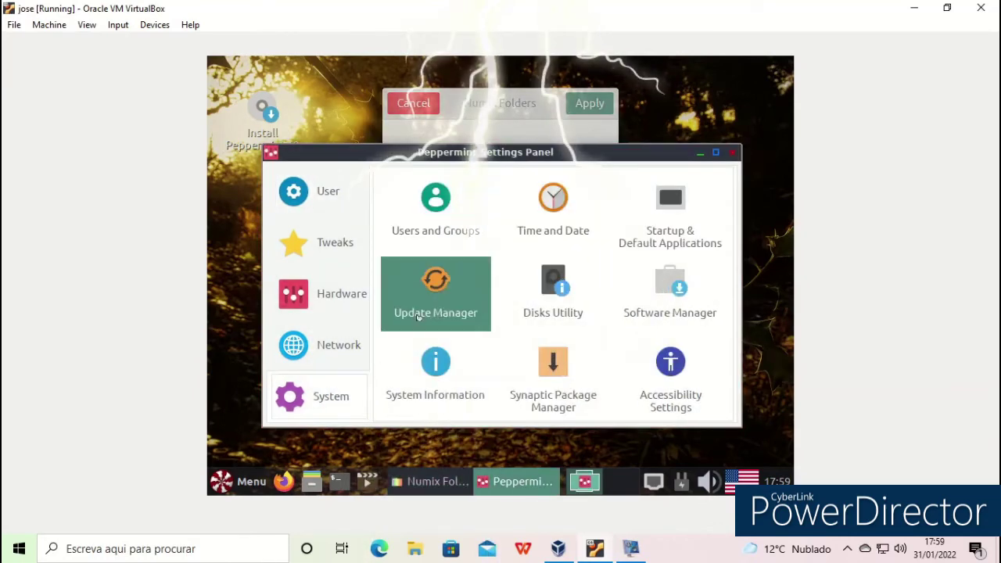
pyautogui.click(414, 105)
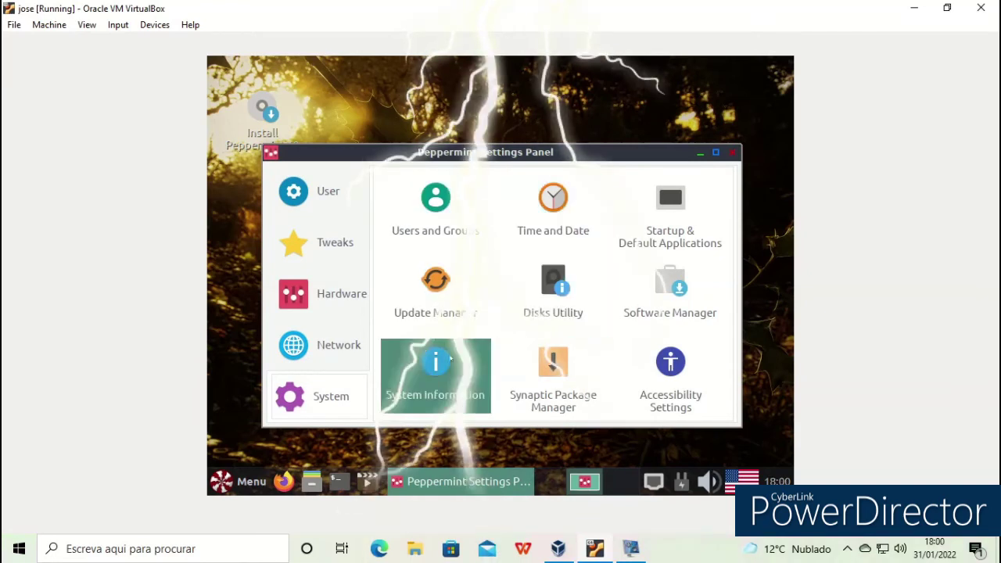
# - Run System Information, close its terminal report, then close the Peppermint Settings Panel
pyautogui.click(436, 375)
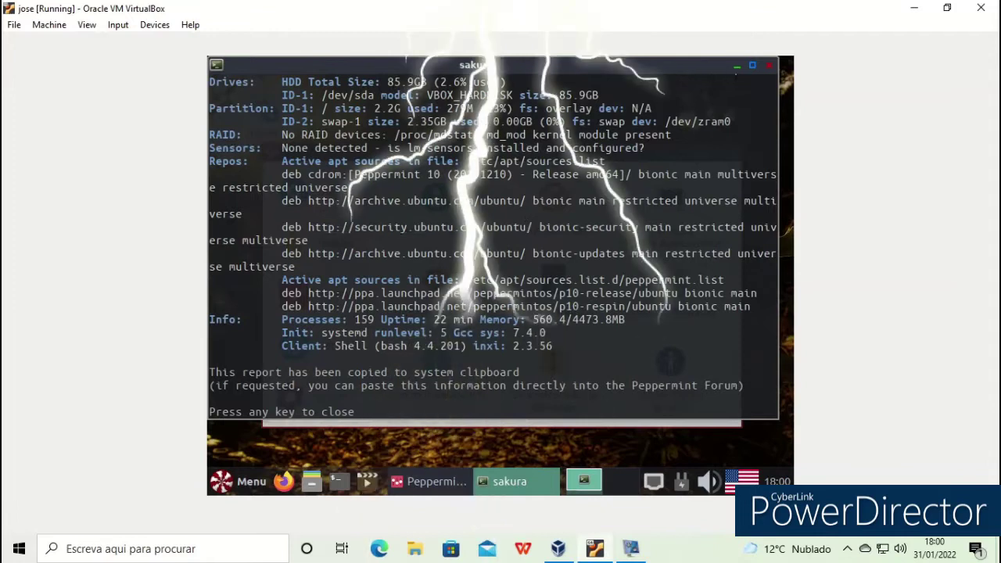
pyautogui.click(769, 66)
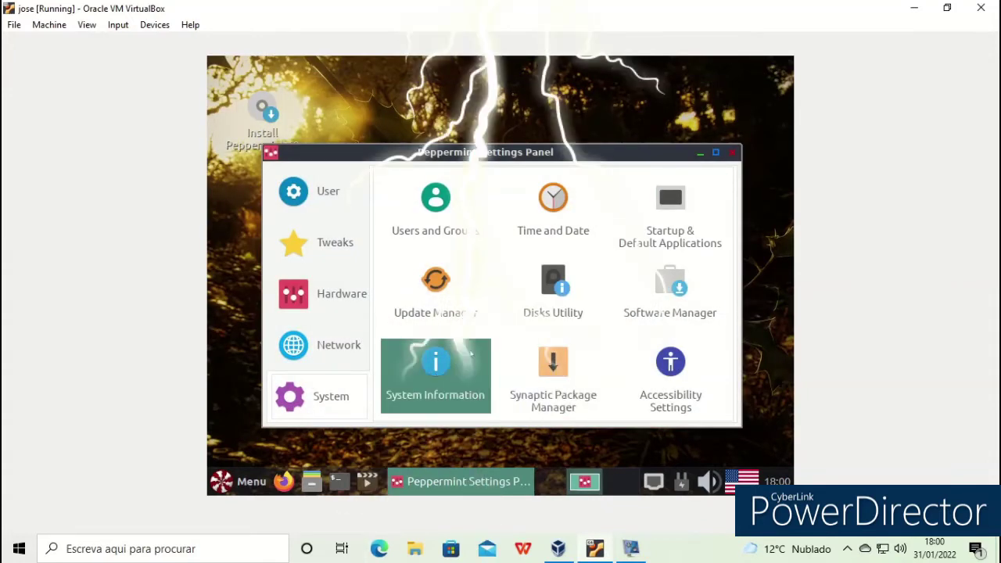
pyautogui.click(731, 151)
# - Set the Display resolution to 1920x1440, apply it, and close the window
pyautogui.press('super')
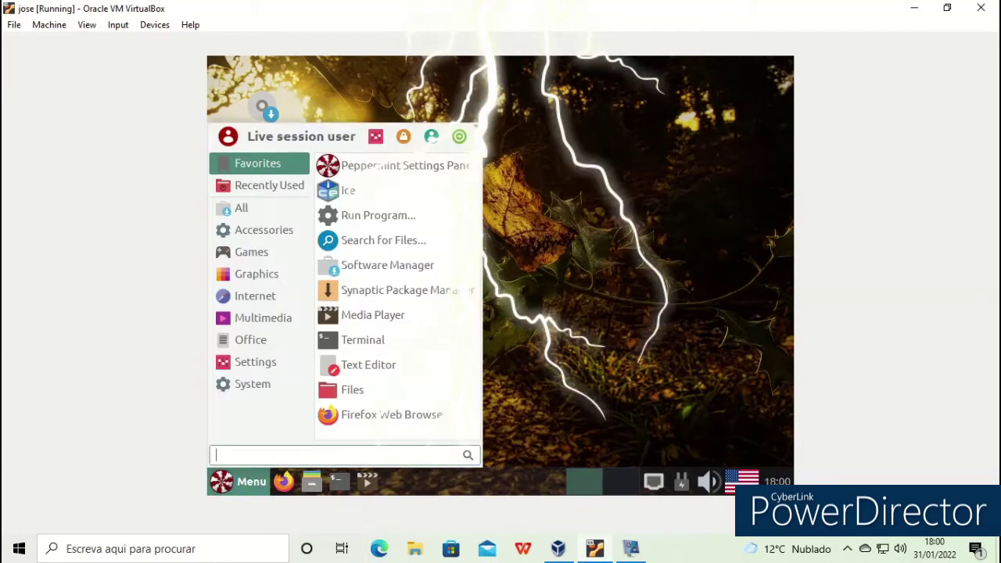
pyautogui.click(254, 370)
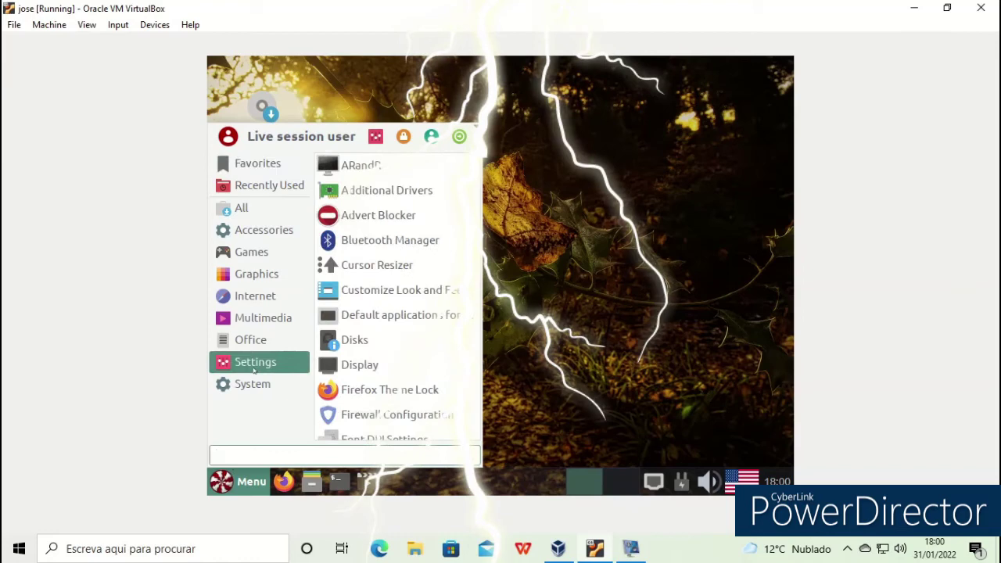
pyautogui.click(327, 368)
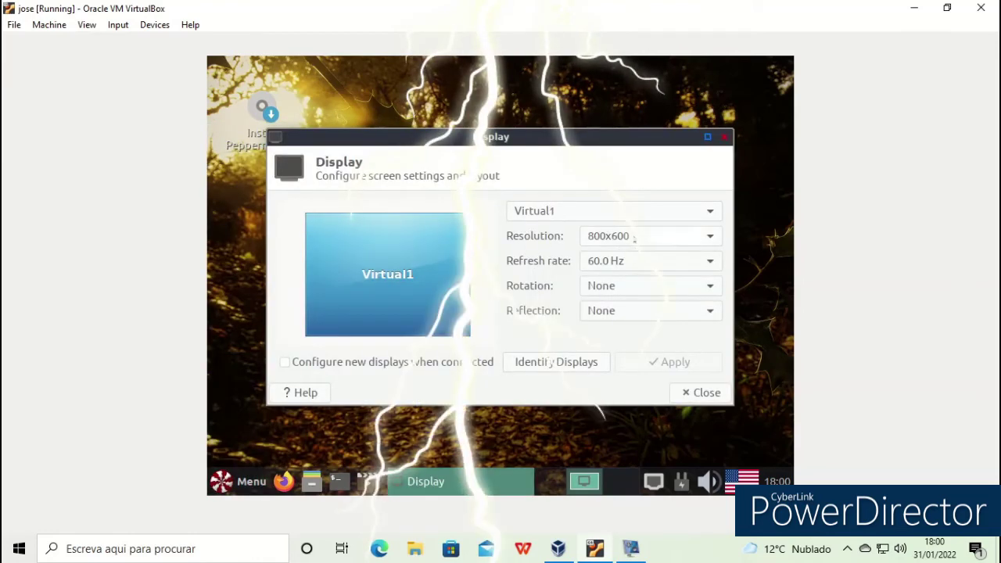
pyautogui.click(633, 236)
pyautogui.press('Escape')
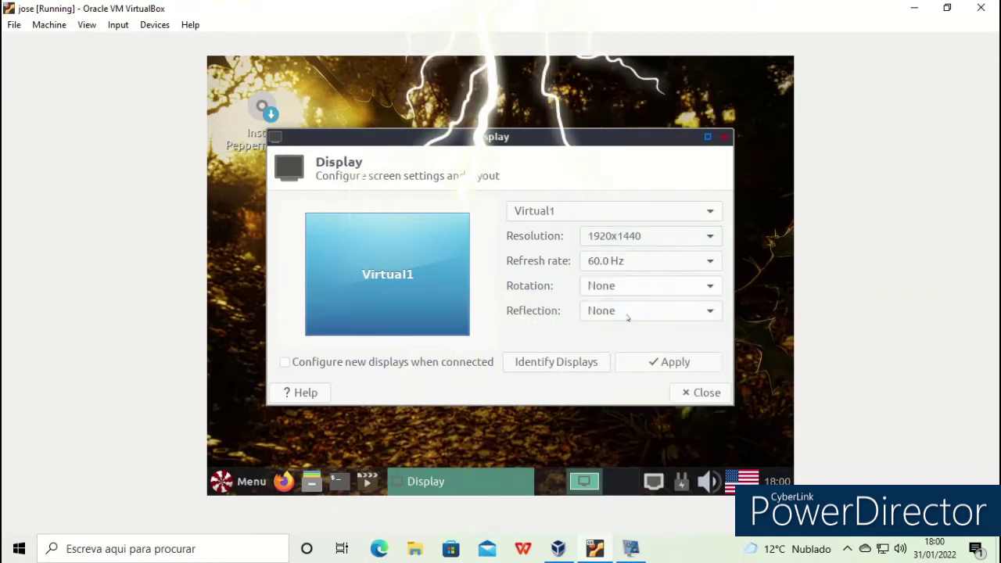
pyautogui.click(674, 363)
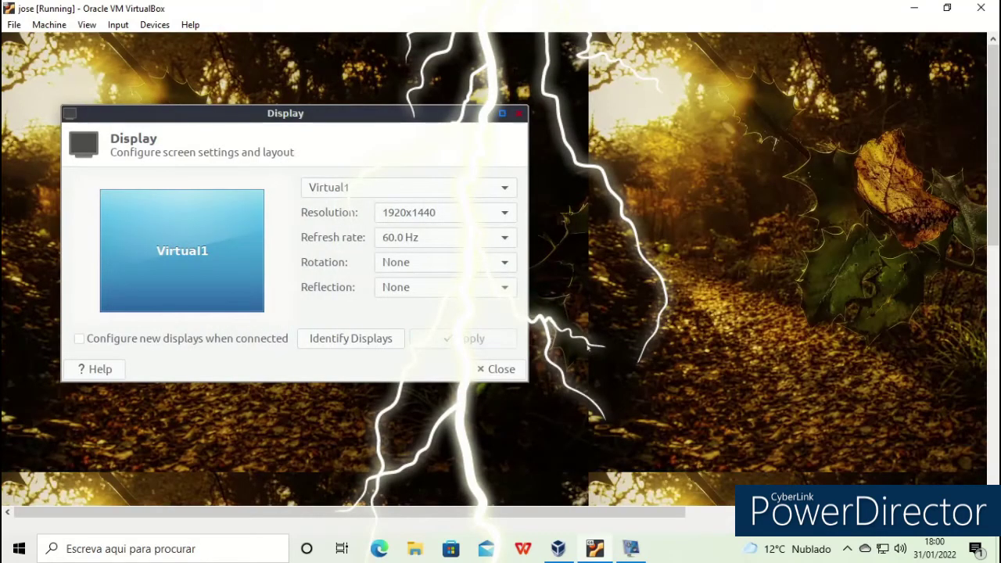
pyautogui.click(479, 366)
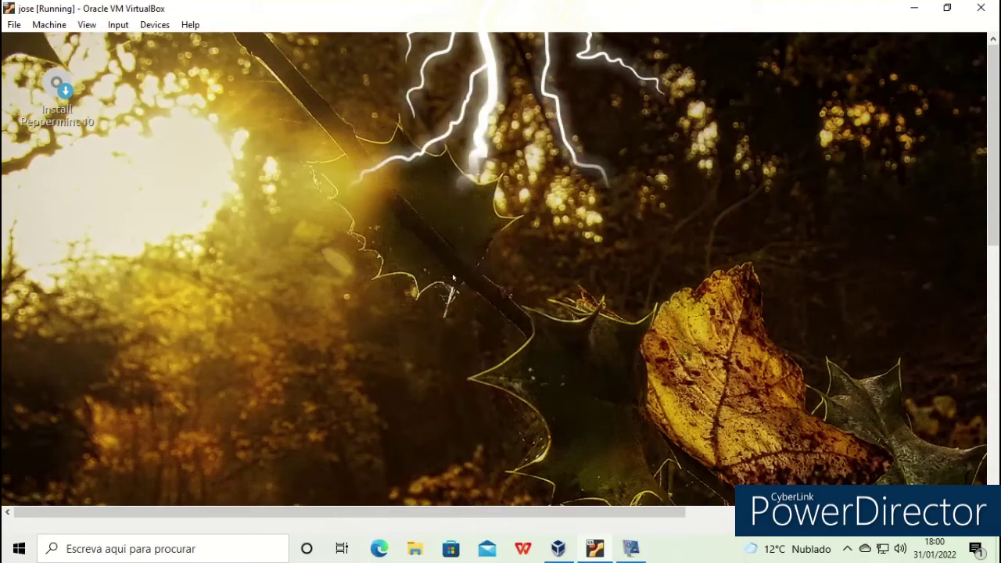
# - Drag the VirtualBox window edge and open then dismiss the desktop context menu
pyautogui.moveTo(992, 149); pyautogui.dragTo(944, 237)
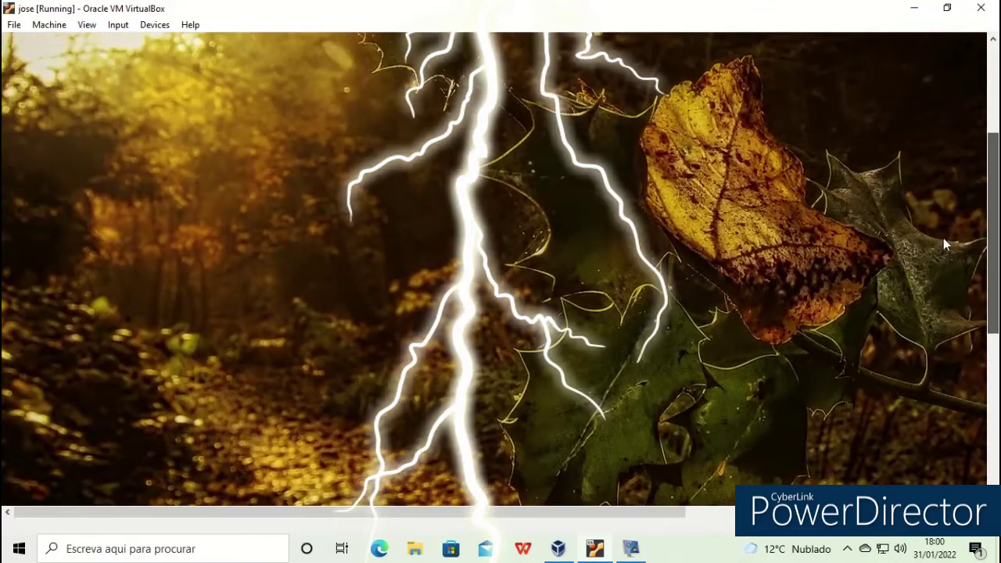
pyautogui.rightClick(555, 195)
pyautogui.click(399, 271)
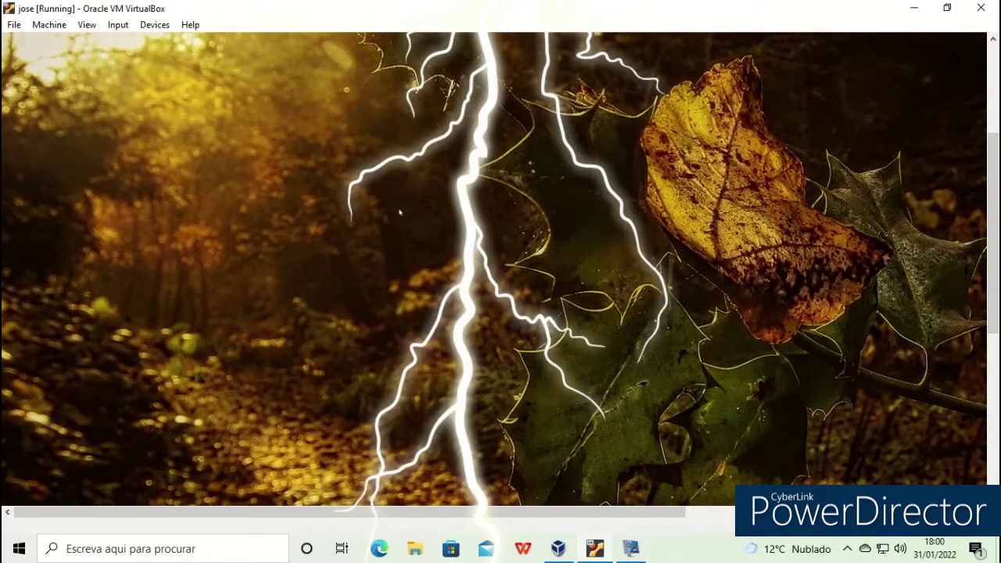
pyautogui.moveTo(992, 154); pyautogui.dragTo(981, 362)
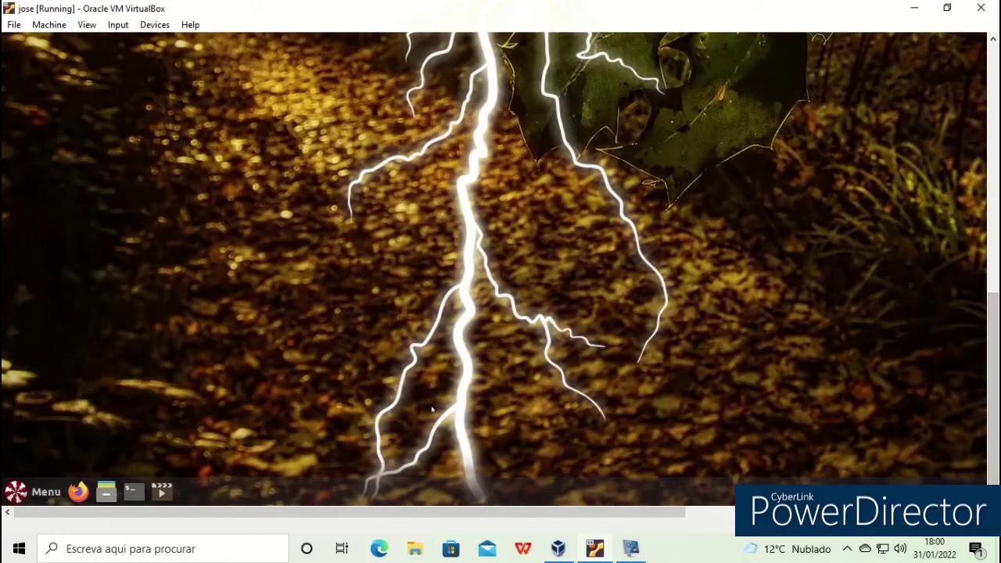
# - Reopen the Peppermint Settings Panel on its System tools
pyautogui.click(25, 501)
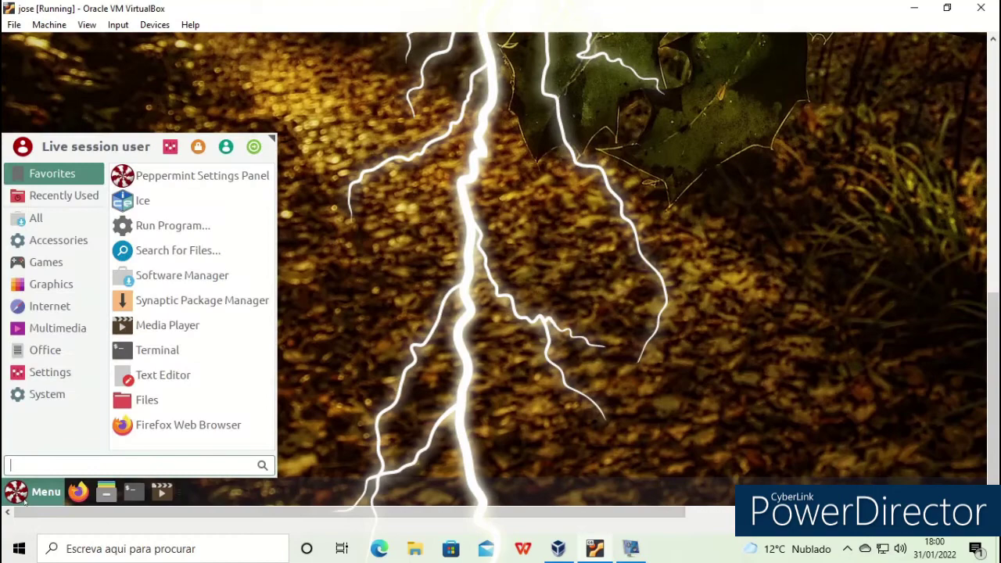
pyautogui.click(57, 328)
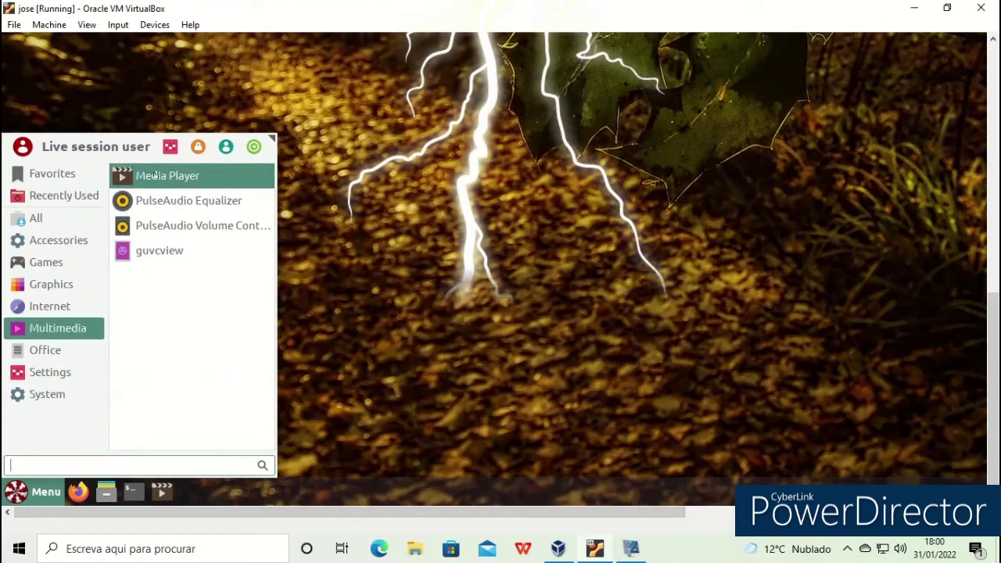
pyautogui.click(169, 147)
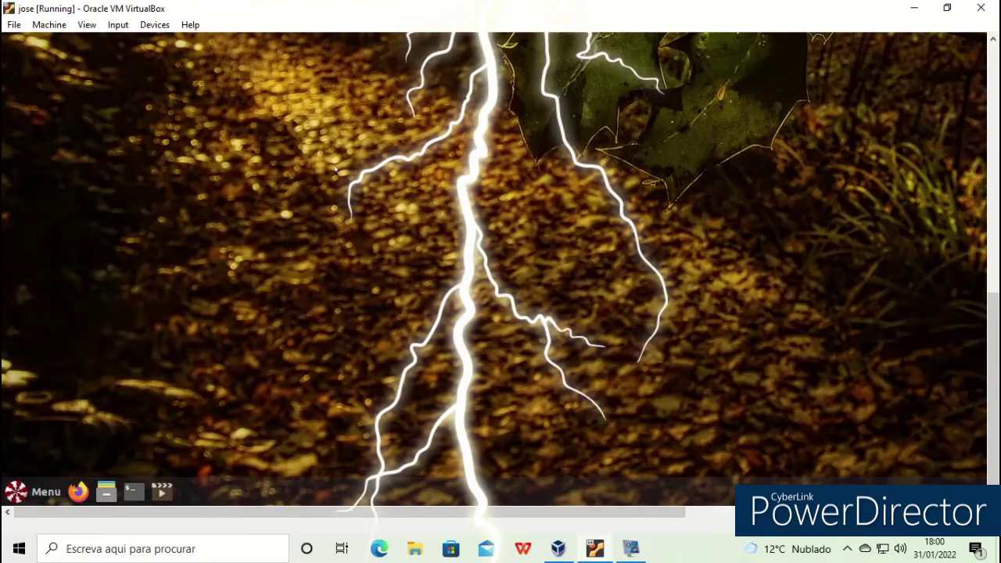
pyautogui.click(510, 106)
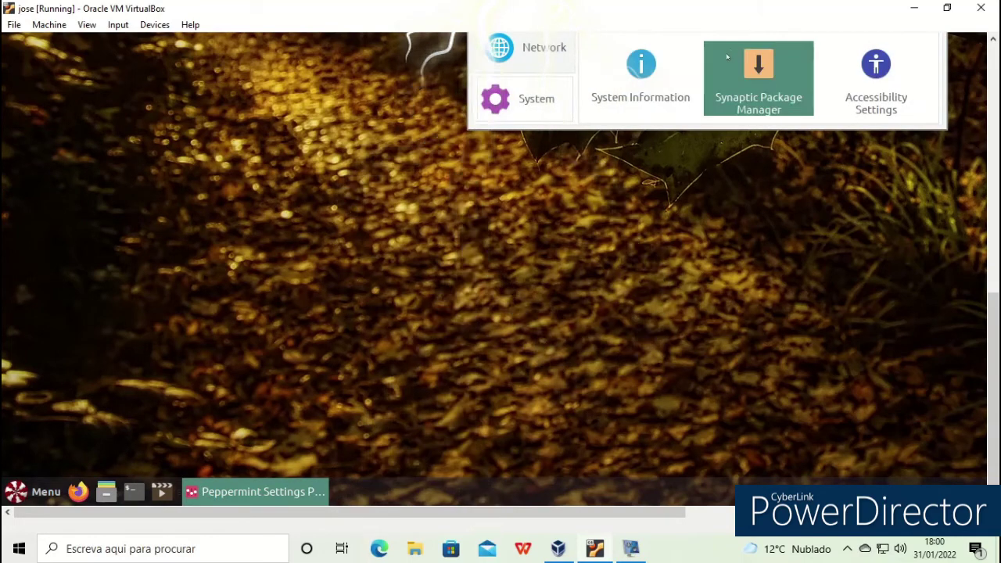
# - Bring the settings panel forward, then request closing the virtual machine
pyautogui.click(934, 125)
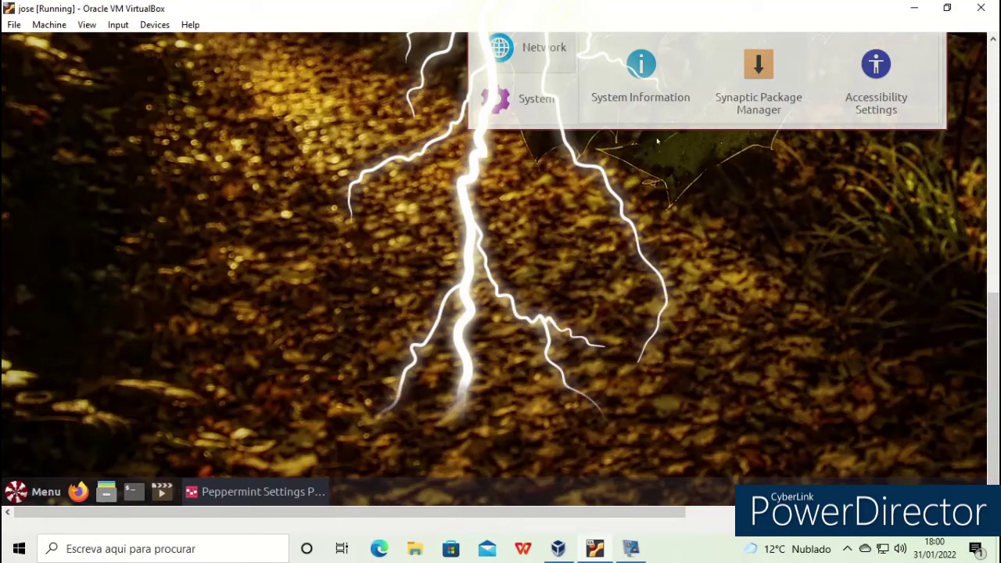
pyautogui.click(596, 109)
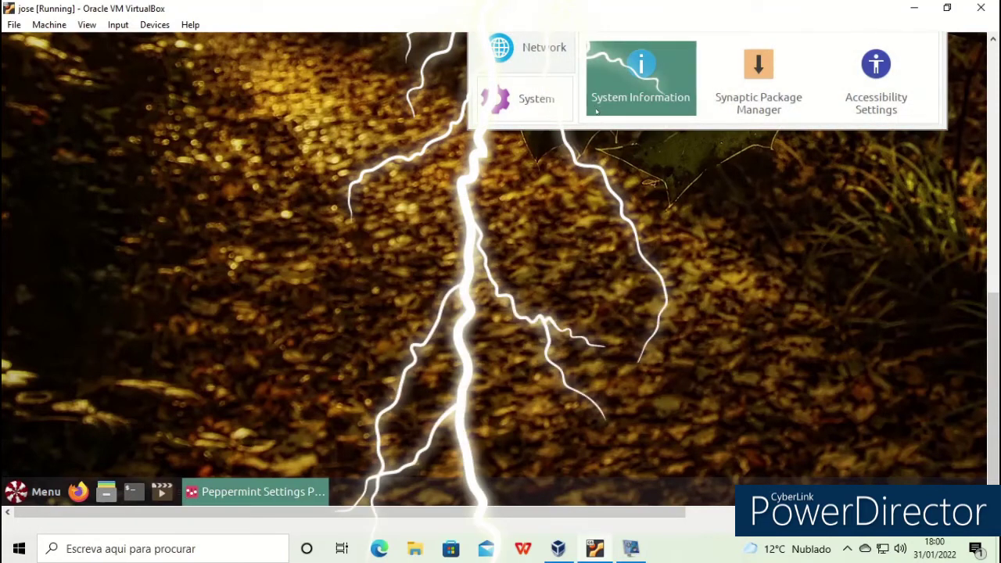
pyautogui.click(981, 7)
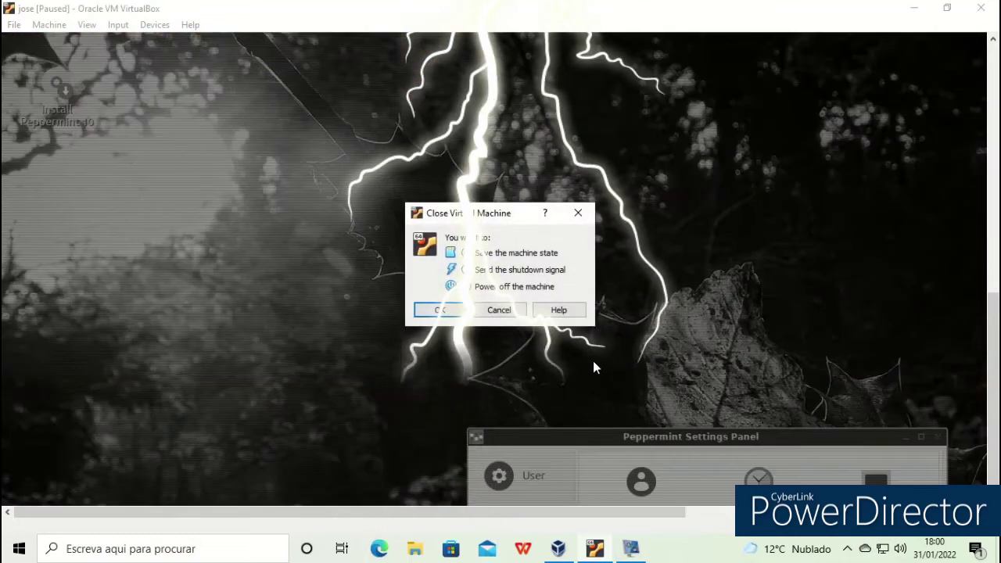
# - Continue past the language page, enter the account name and password, and start installing
pyautogui.click(630, 547)
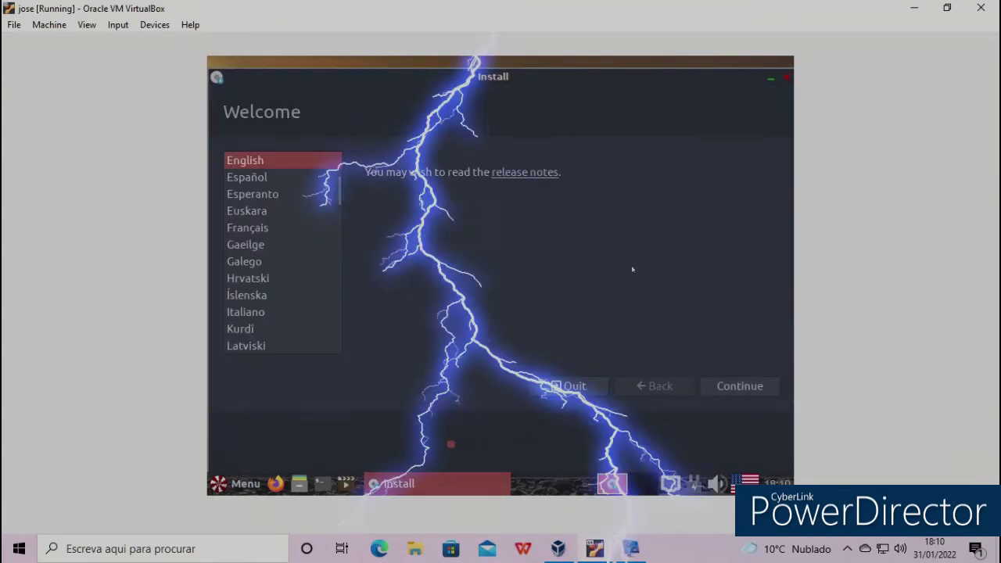
pyautogui.click(739, 386)
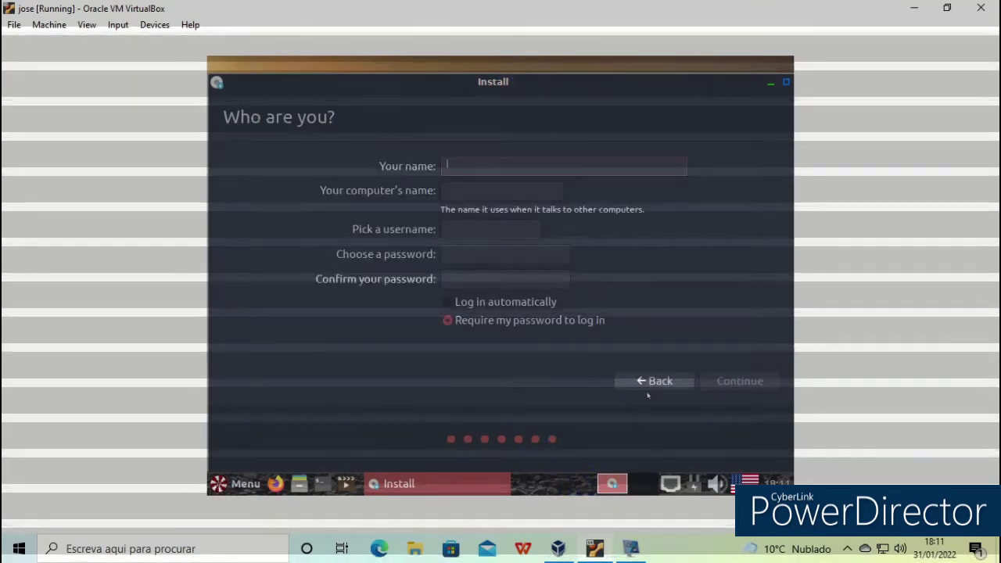
pyautogui.write('alfe')
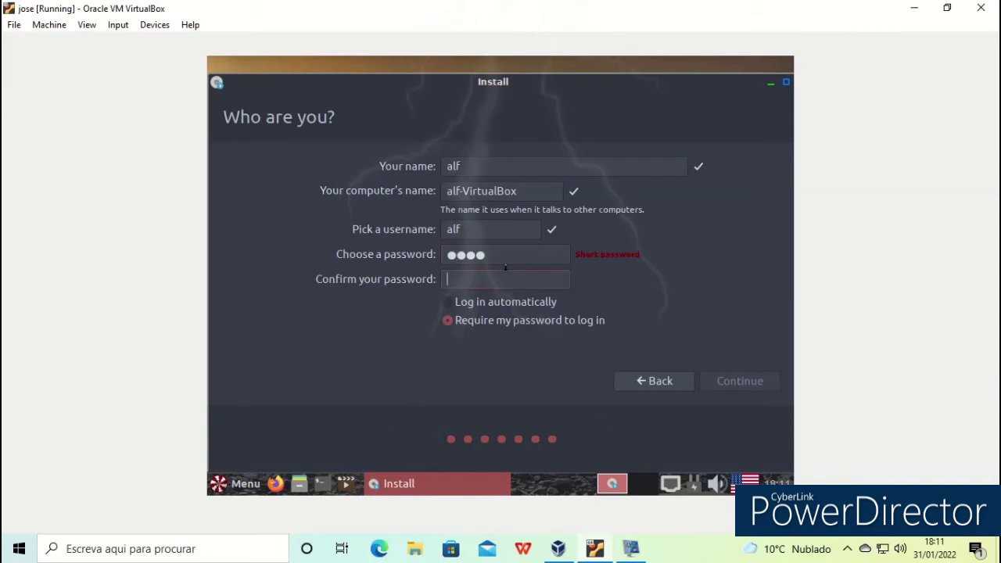
pyautogui.write('a')
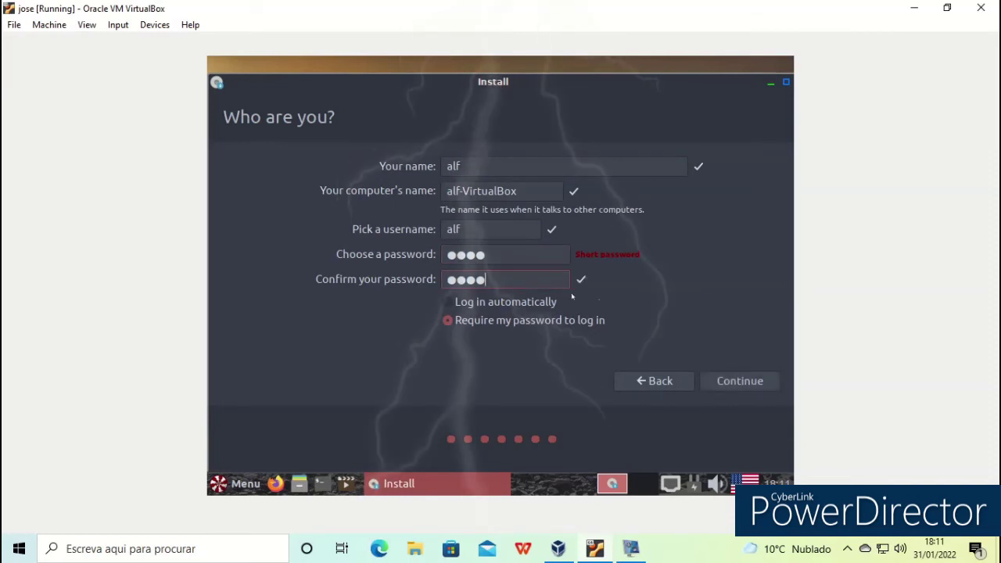
pyautogui.click(717, 381)
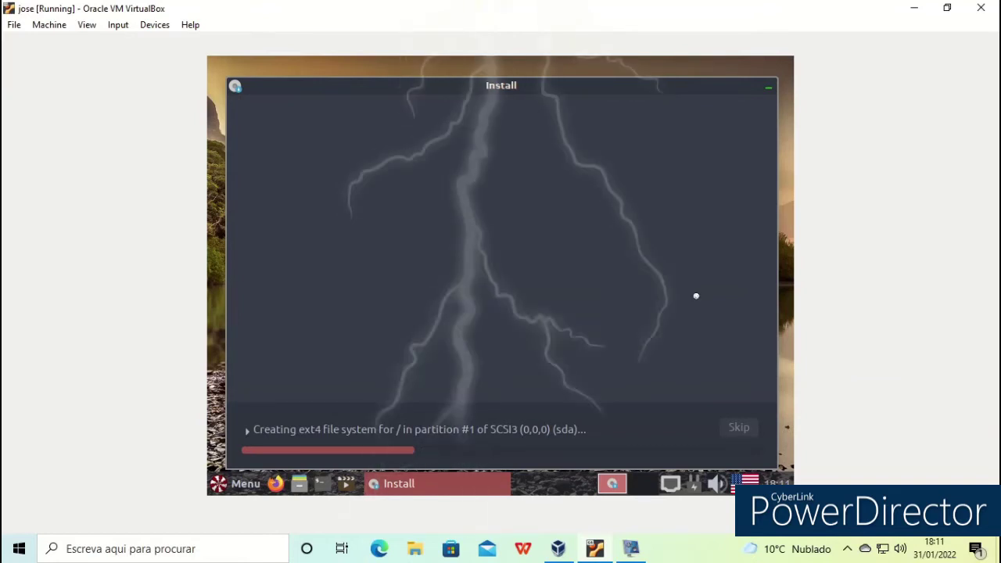
# - Hide the vokoscreenNG recorder window twice so the finished install shows the Peppermint desktop
pyautogui.click(641, 552)
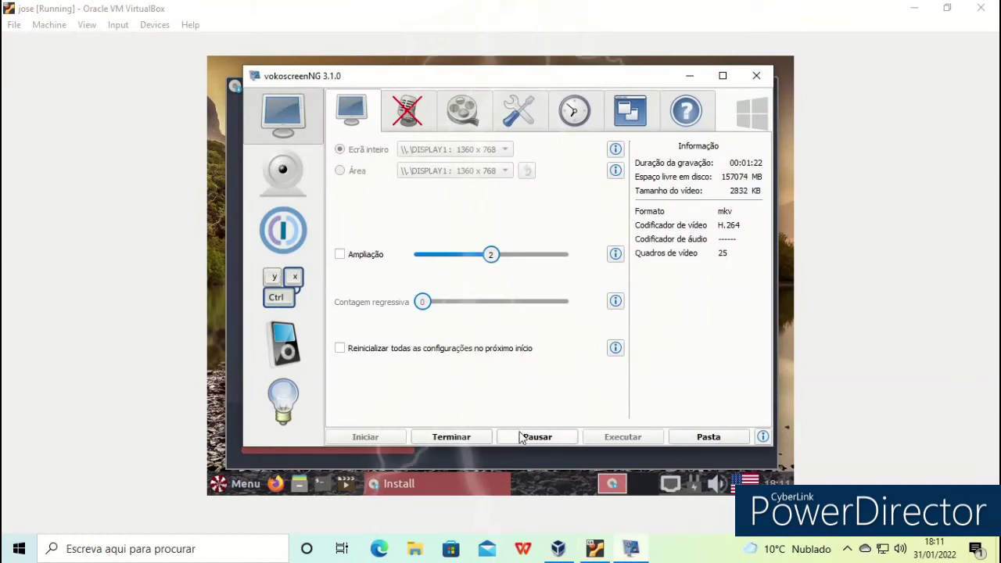
pyautogui.click(688, 77)
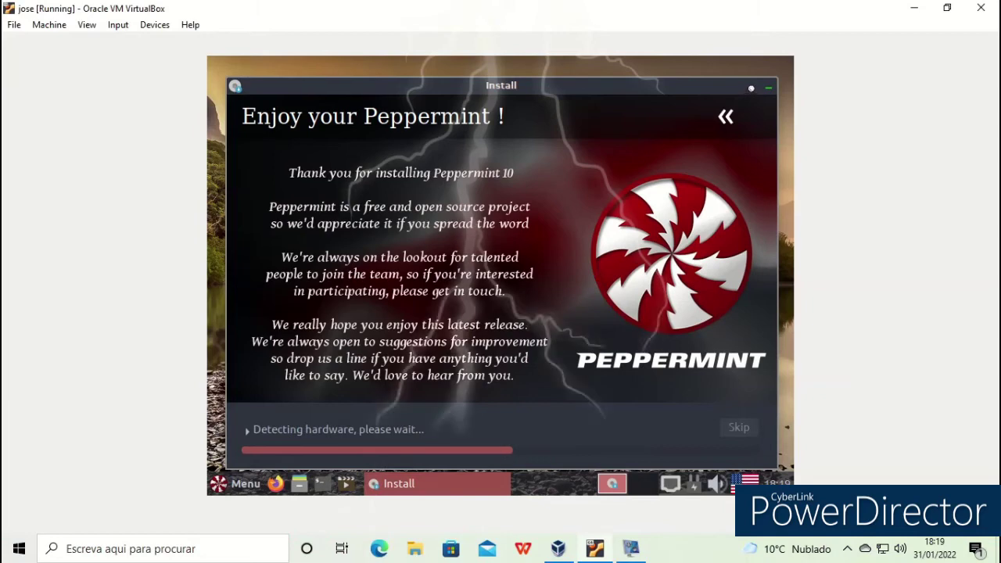
pyautogui.click(631, 549)
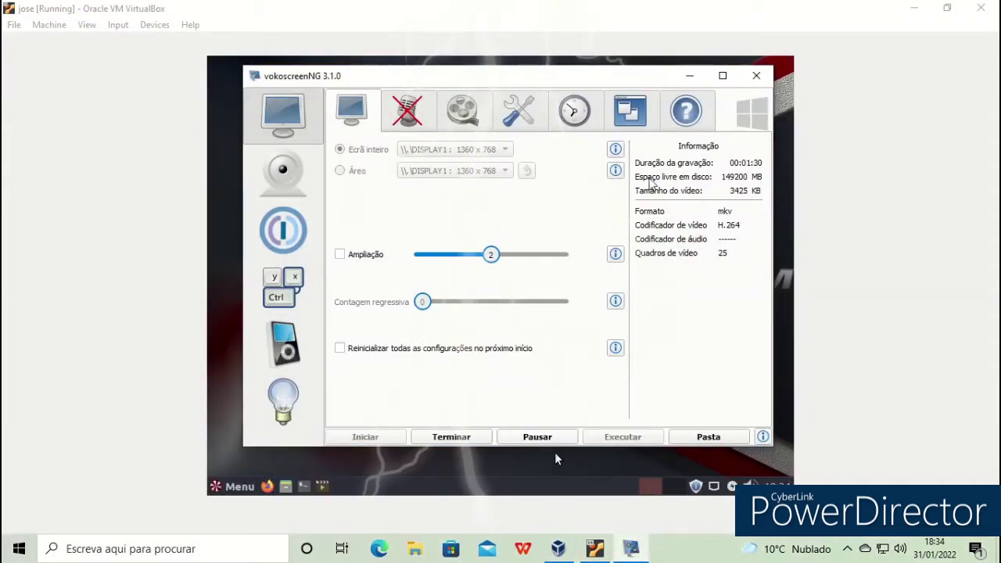
pyautogui.click(691, 76)
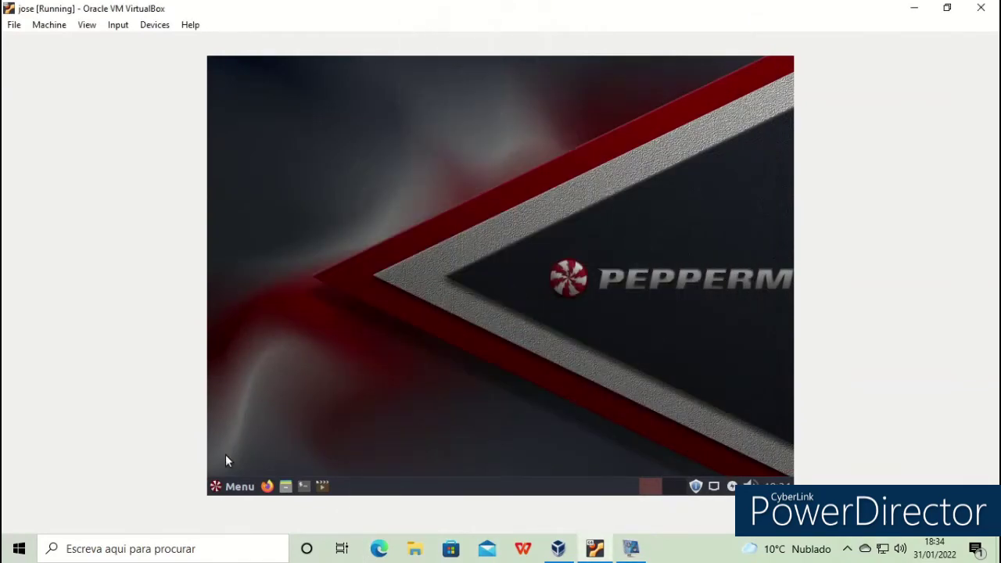
pyautogui.click(221, 487)
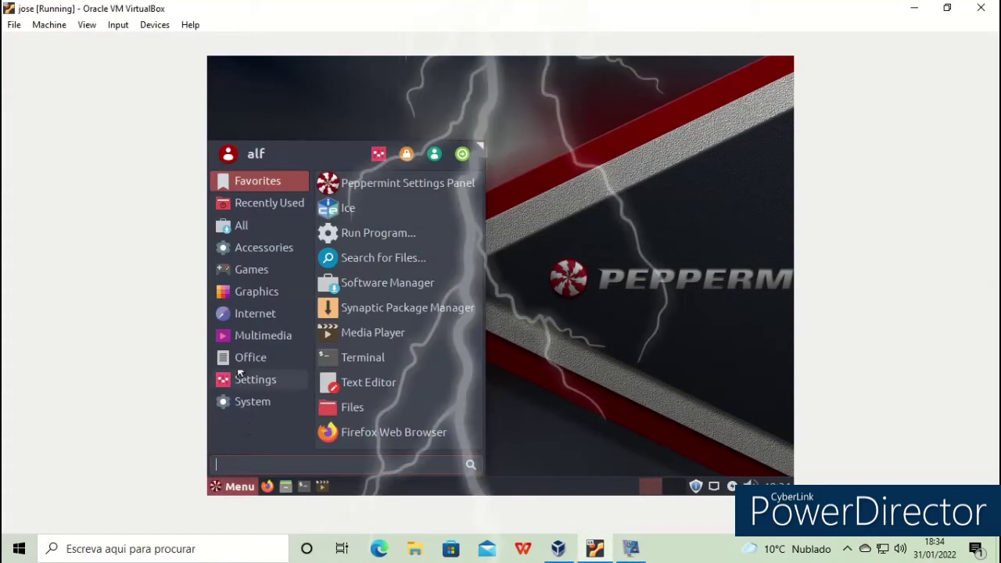
pyautogui.click(240, 339)
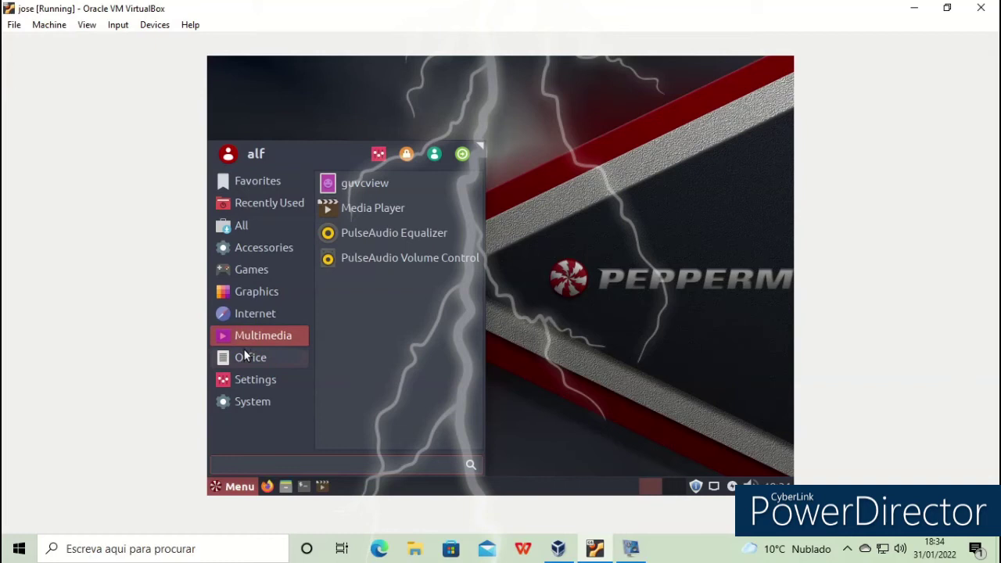
pyautogui.click(245, 358)
pyautogui.click(249, 379)
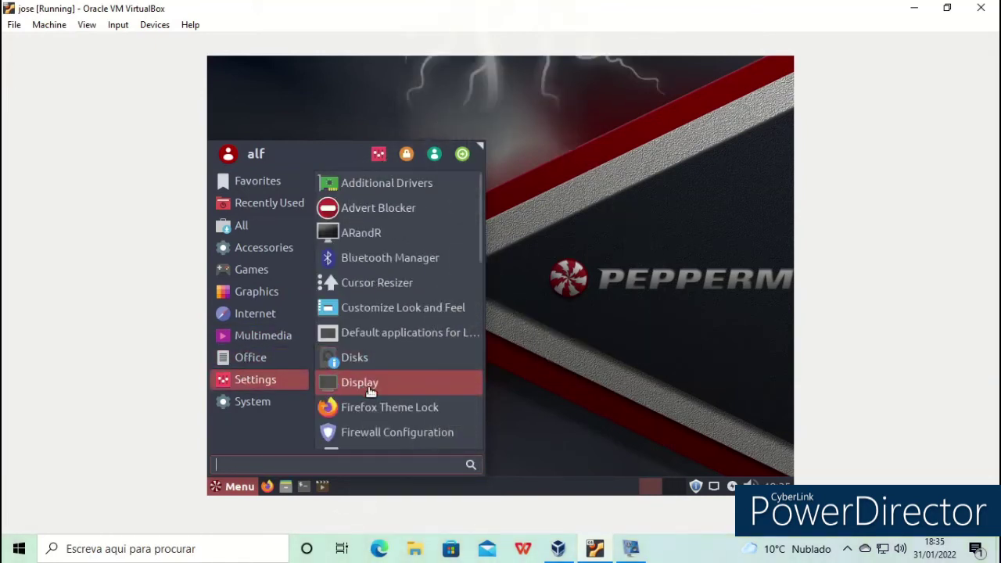
pyautogui.scroll(-3, 384, 388)
pyautogui.scroll(-3, 385, 388)
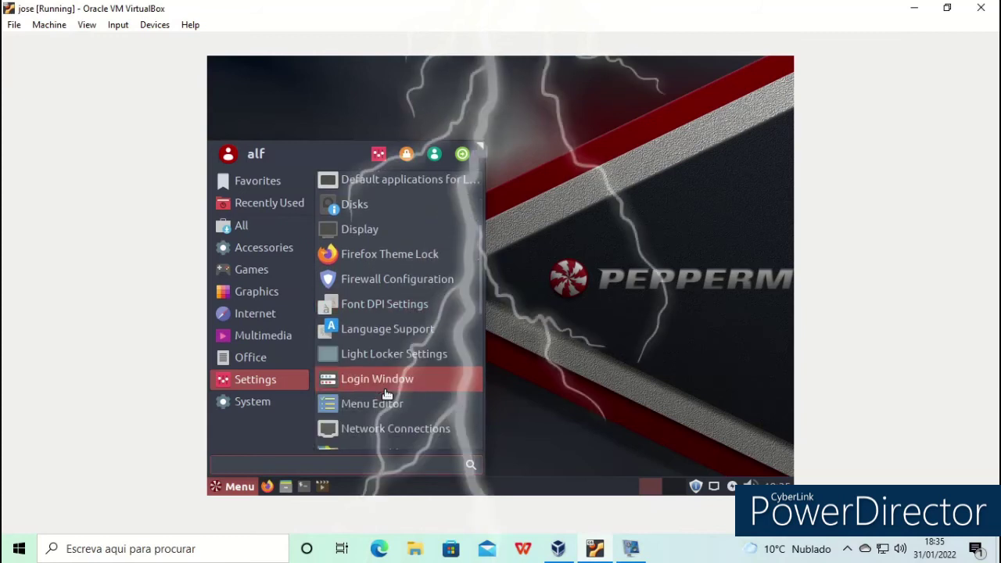
pyautogui.scroll(-6, 408, 381)
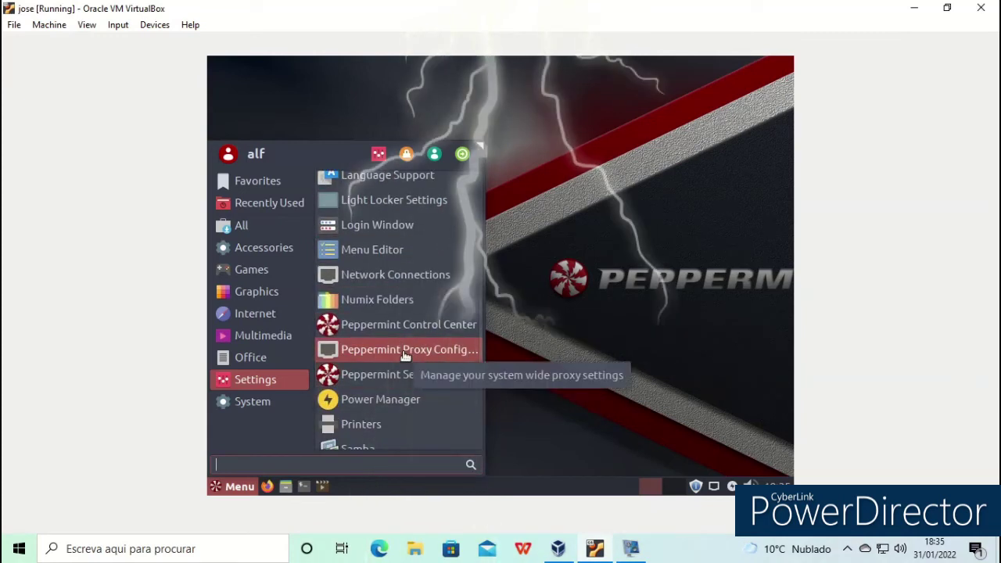
pyautogui.click(404, 352)
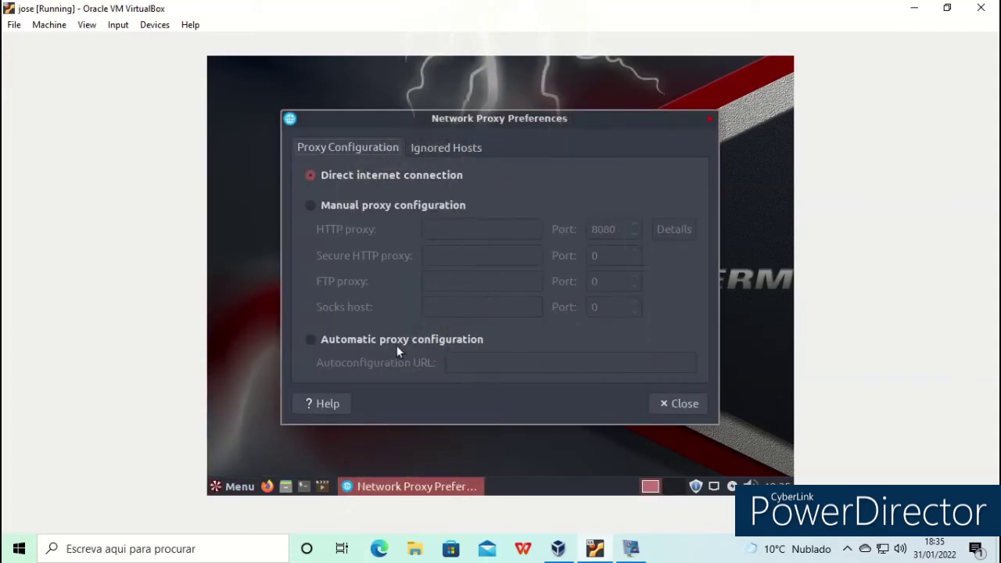
pyautogui.click(709, 118)
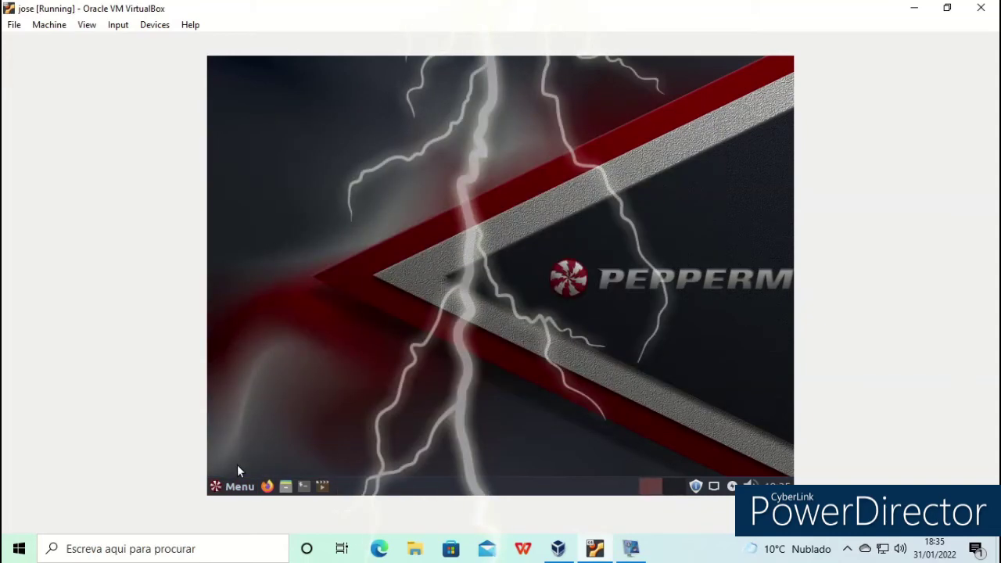
# - Start Solitaire from Menu > Games and play the first column's 4♠ onto the 5♥
pyautogui.click(237, 487)
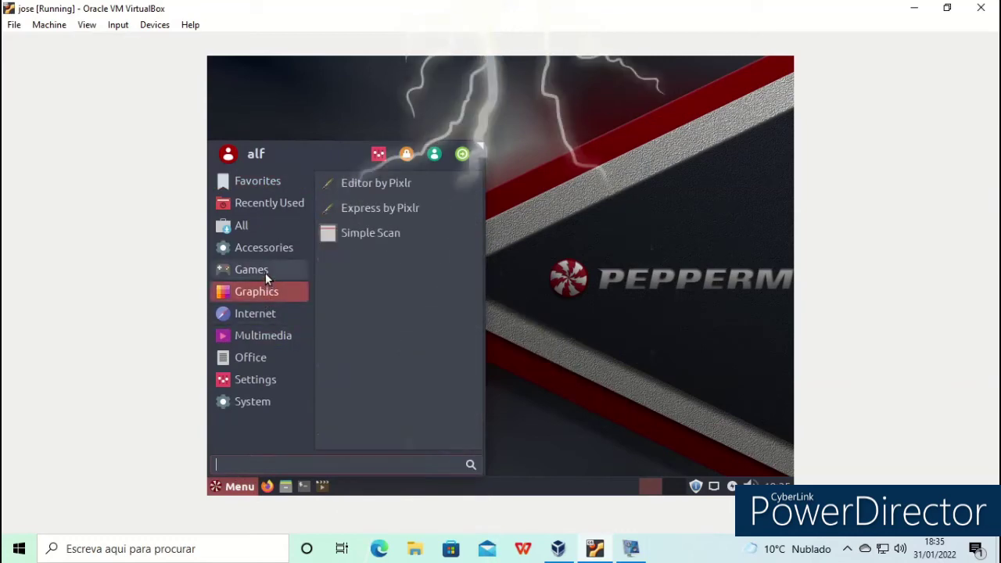
pyautogui.moveTo(265, 270)
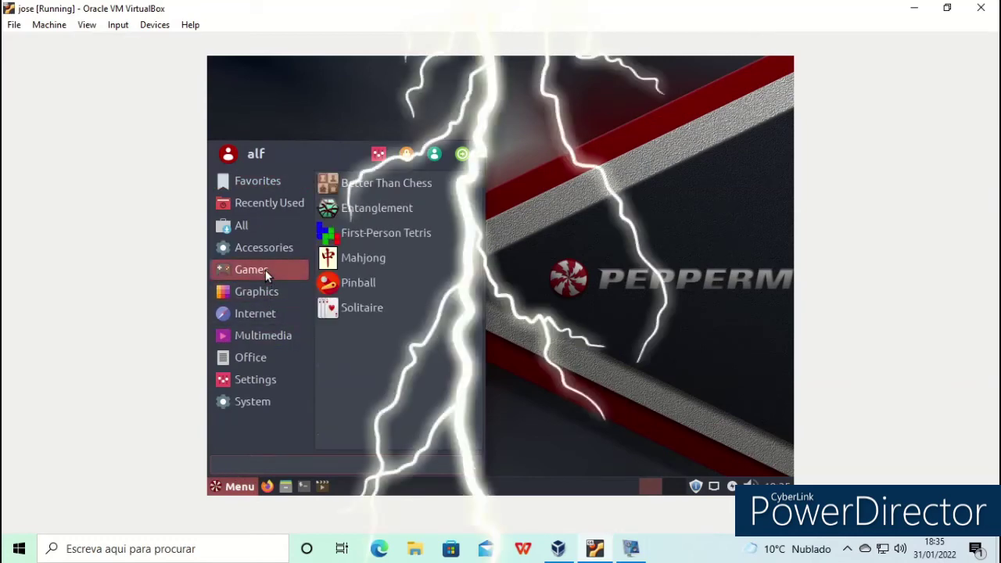
pyautogui.click(369, 307)
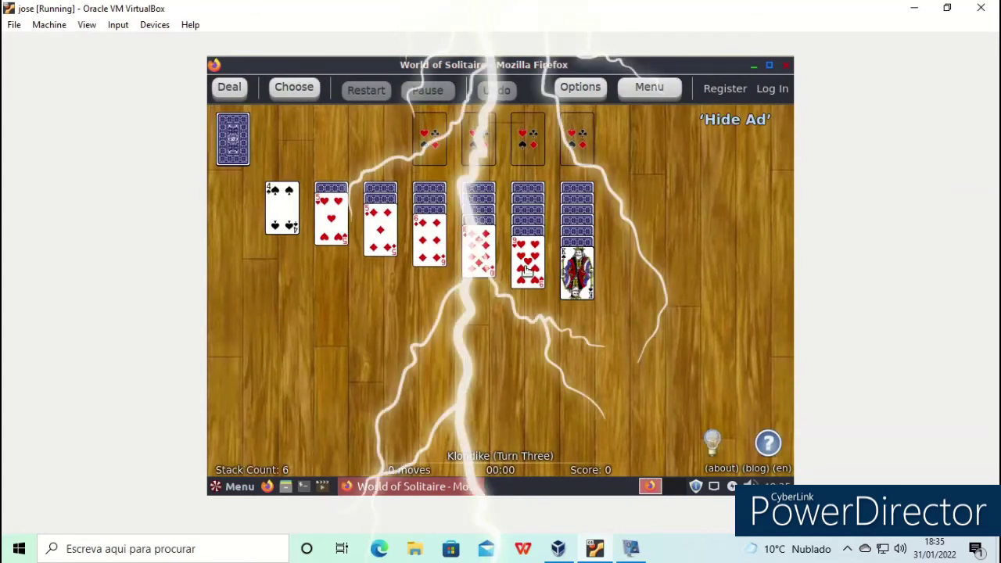
pyautogui.click(290, 226)
pyautogui.moveTo(262, 215); pyautogui.dragTo(323, 235)
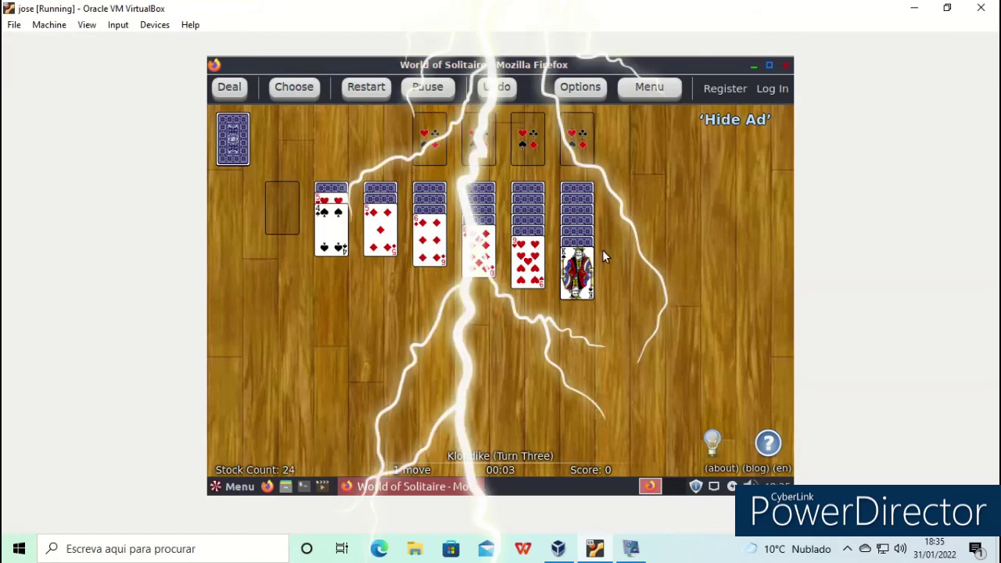
# - Close Solitaire, apply Beach_Grass as the desktop background, and close Wallpapers
pyautogui.click(786, 65)
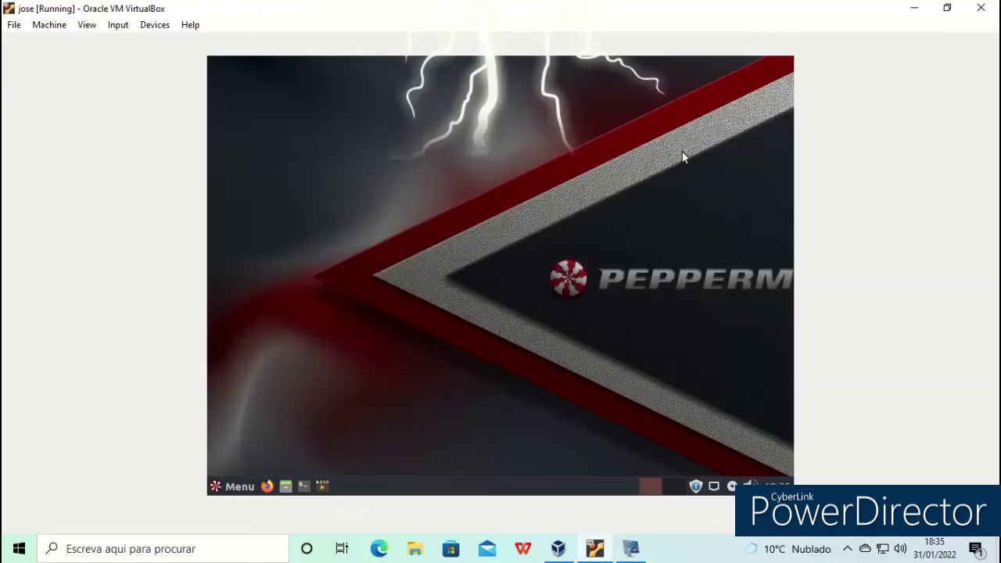
pyautogui.rightClick(417, 173)
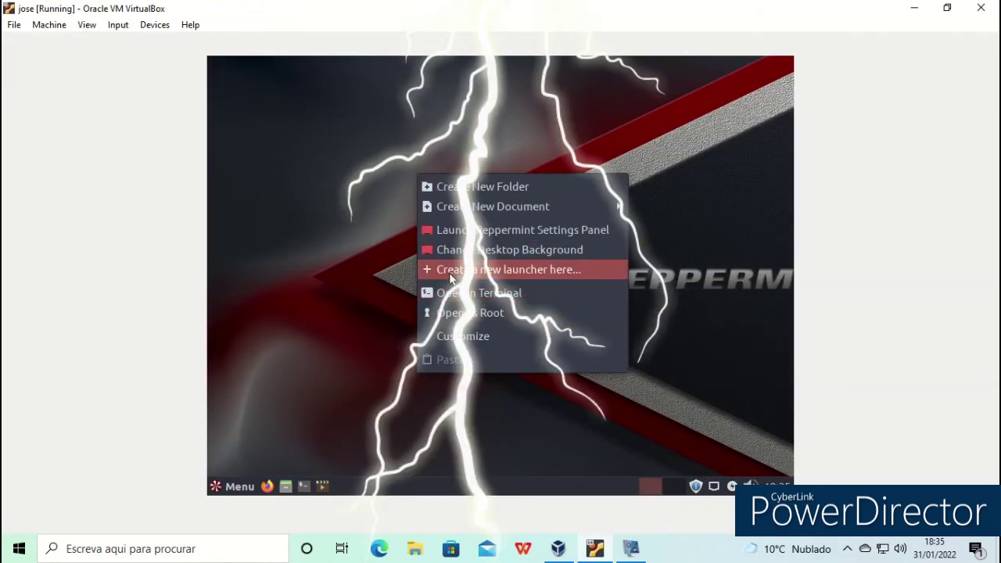
pyautogui.click(456, 251)
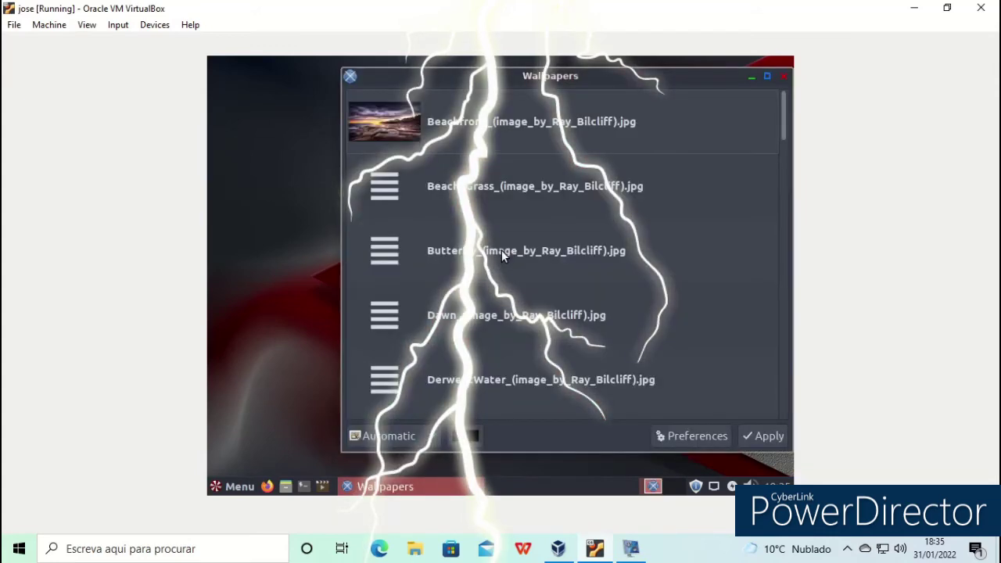
pyautogui.click(489, 201)
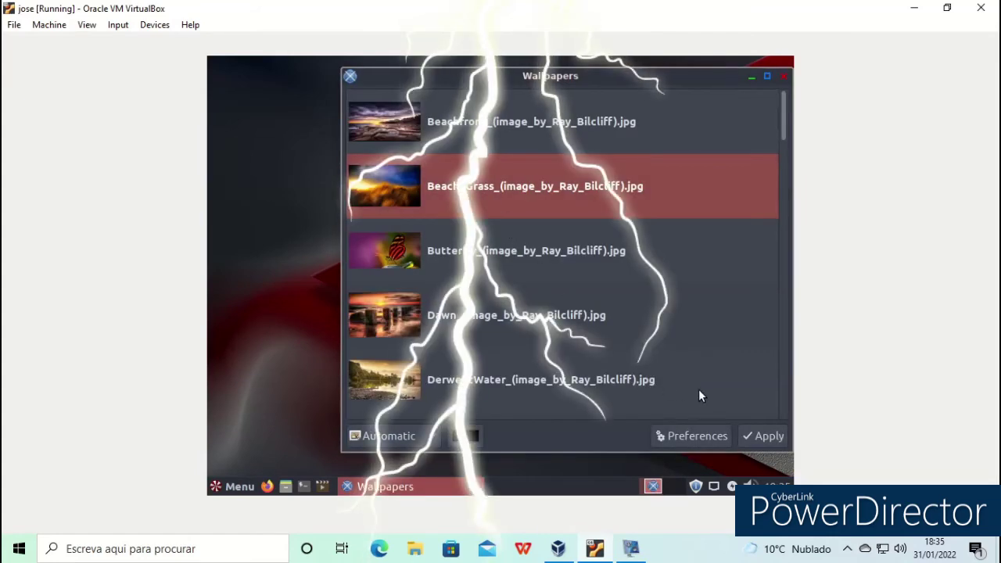
pyautogui.click(747, 436)
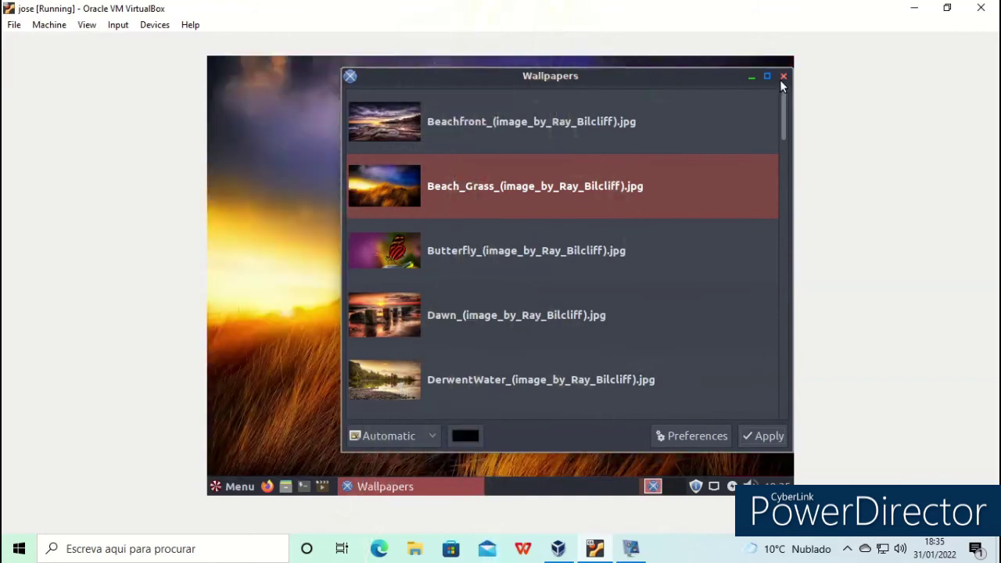
pyautogui.click(779, 77)
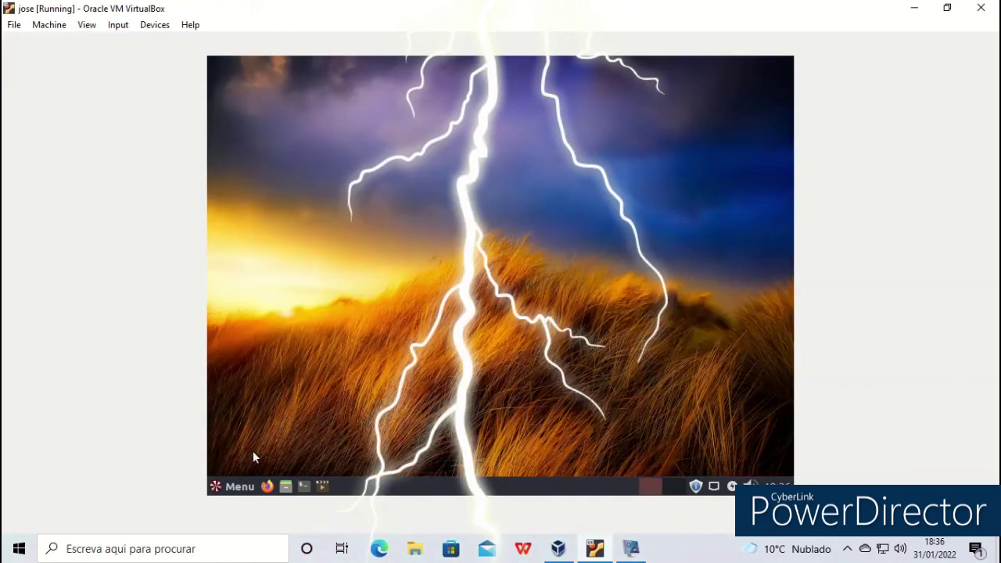
# - In Panel Preferences, set the panel length to 56% with one row
pyautogui.rightClick(403, 480)
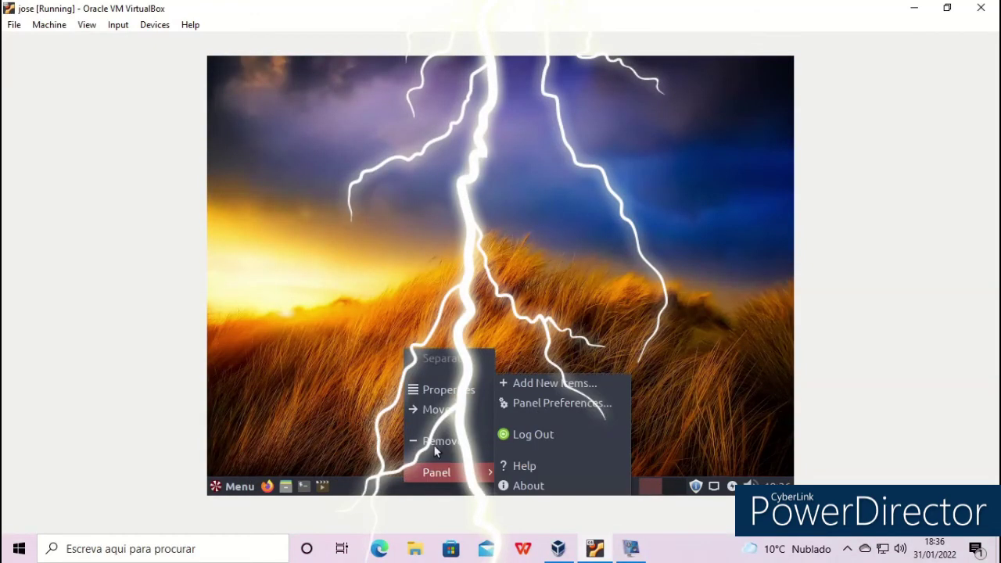
pyautogui.moveTo(477, 472)
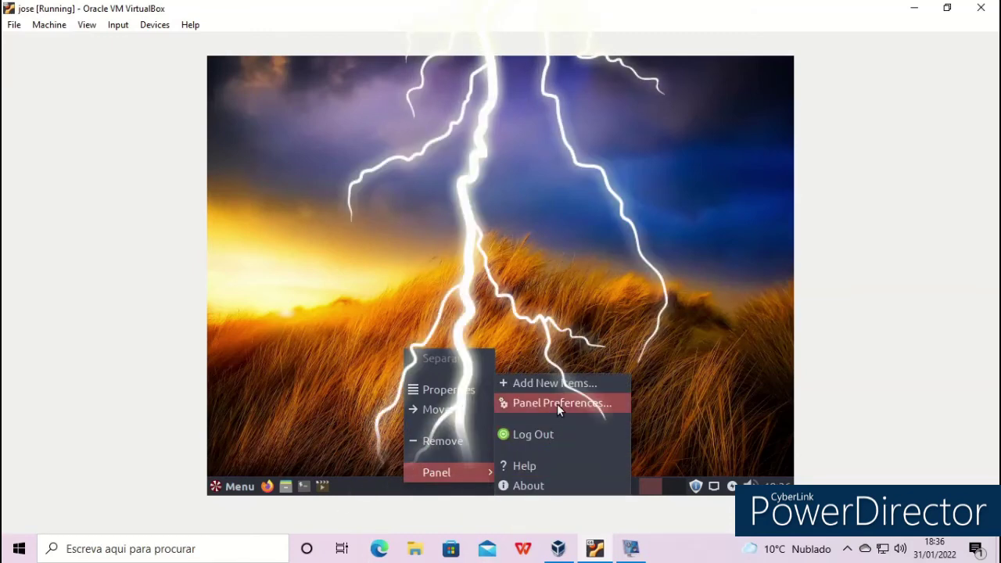
pyautogui.click(557, 404)
pyautogui.moveTo(445, 393); pyautogui.dragTo(393, 392)
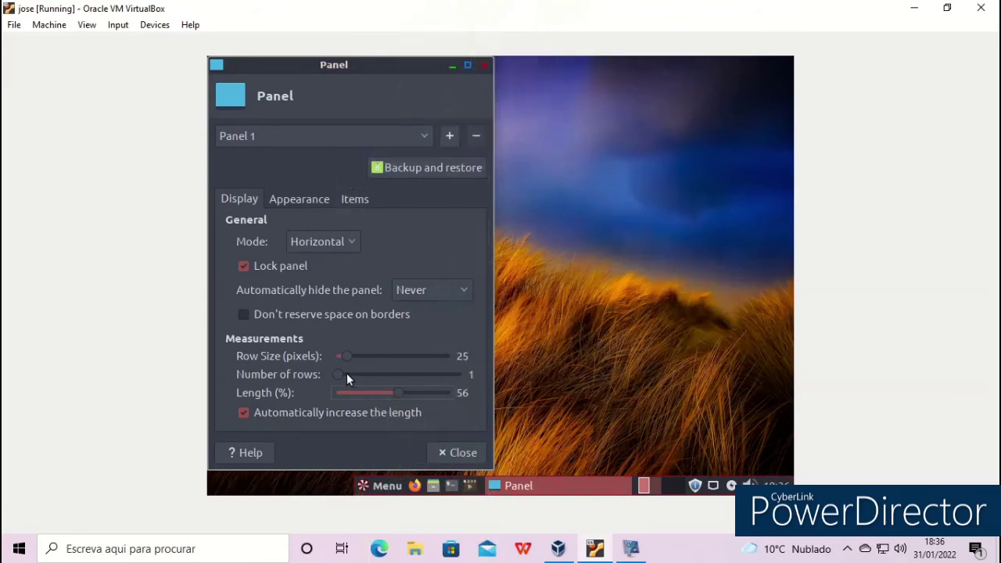
pyautogui.moveTo(347, 373)
pyautogui.mouseDown()
pyautogui.moveTo(411, 375)
pyautogui.moveTo(357, 376)
pyautogui.moveTo(354, 366)
pyautogui.moveTo(363, 376)
pyautogui.moveTo(353, 376)
pyautogui.mouseUp()
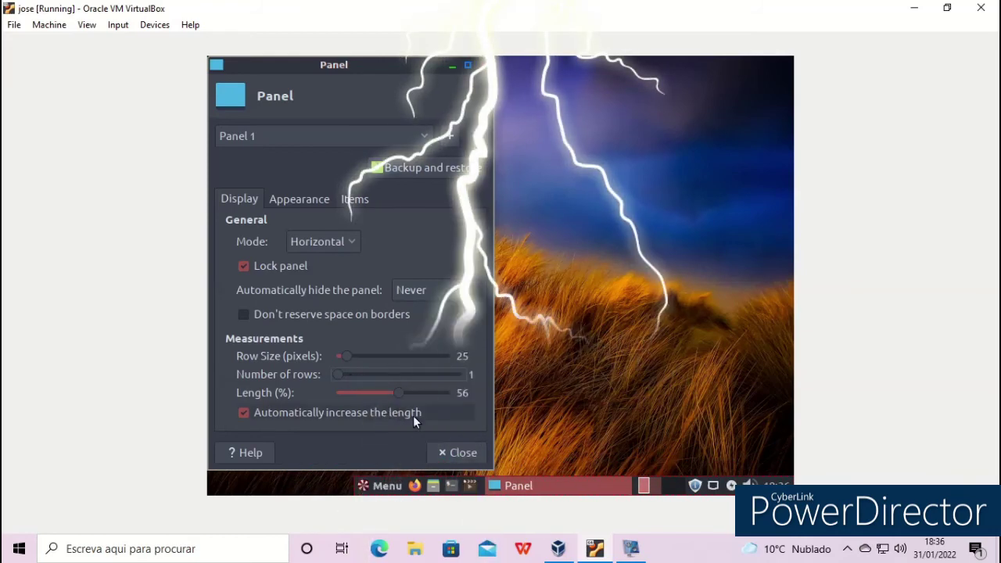
pyautogui.click(453, 453)
# - Launch an application from the Menu's Internet category to test the shortened panel
pyautogui.click(489, 486)
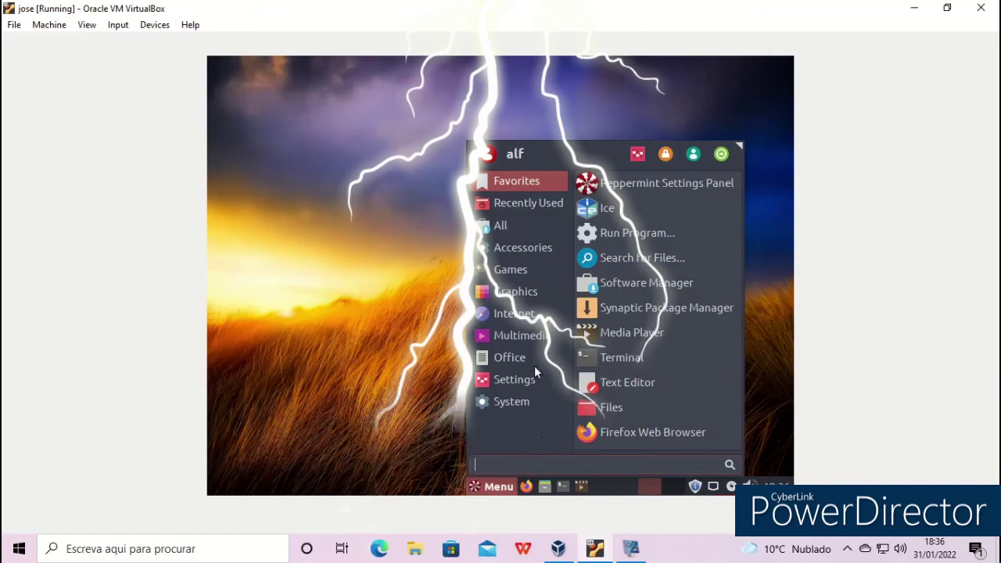
pyautogui.click(546, 313)
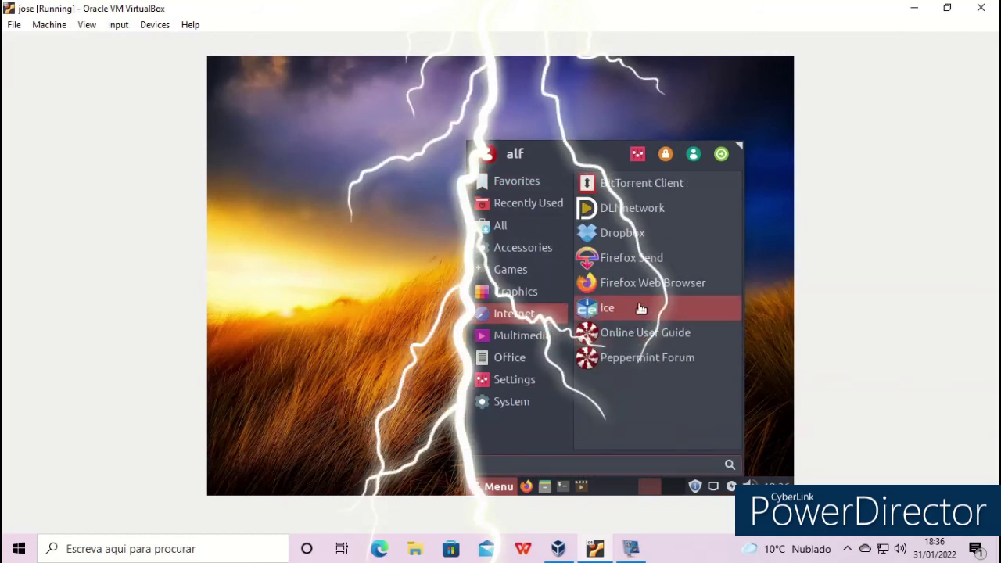
pyautogui.click(673, 258)
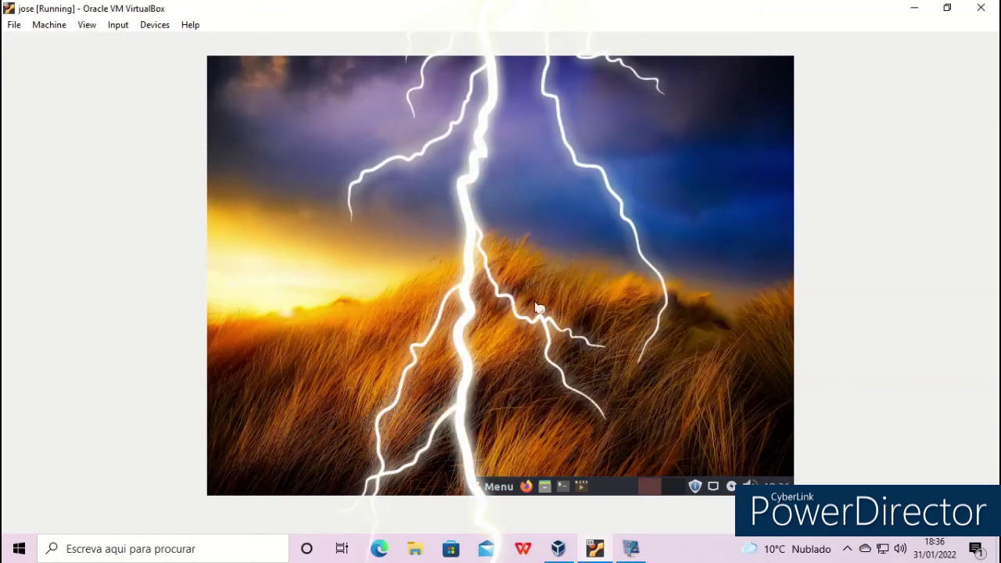